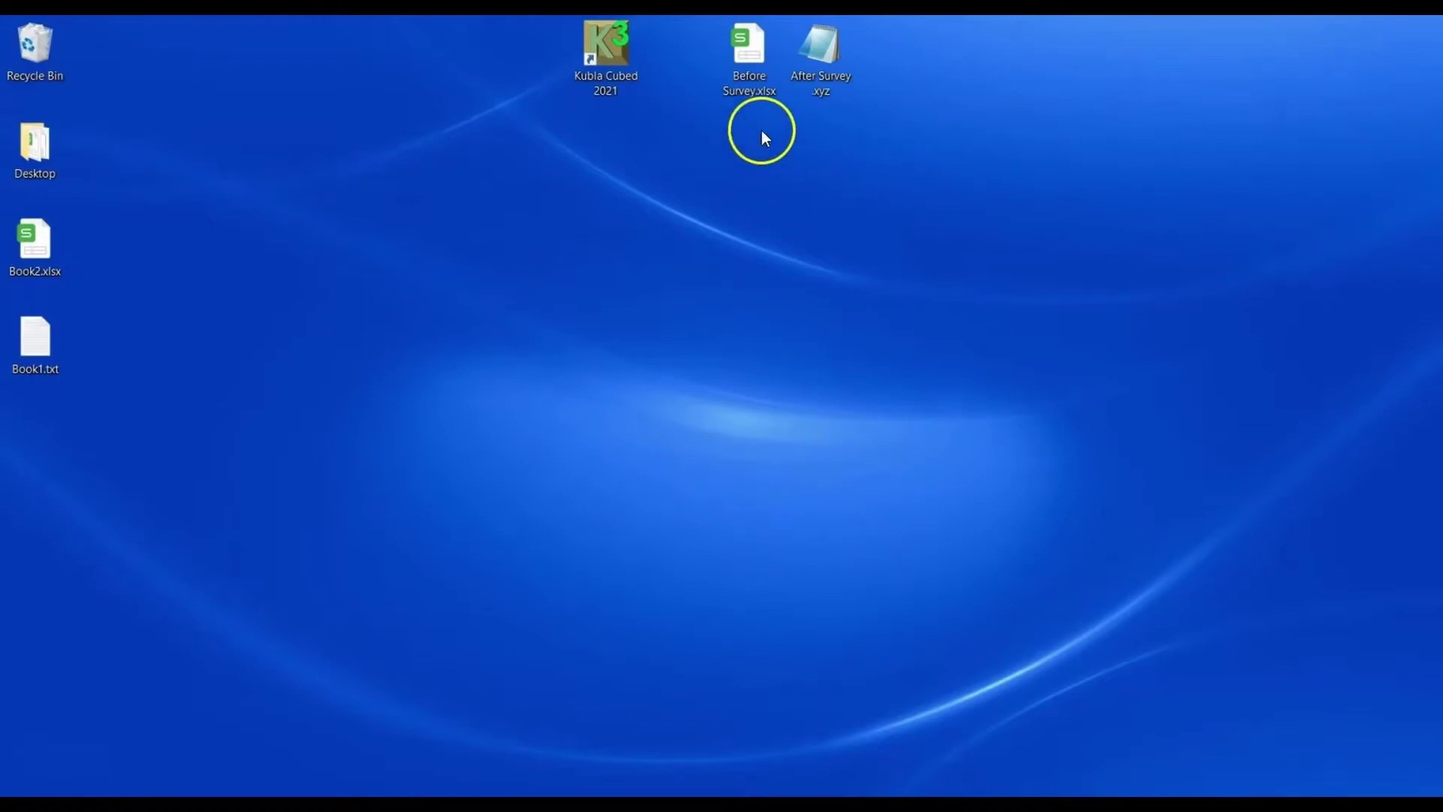
Open Before Survey.xlsx and After Survey .xyz, placing Notepad beside the spreadsheet
double_click(741, 49)
double_click(825, 63)
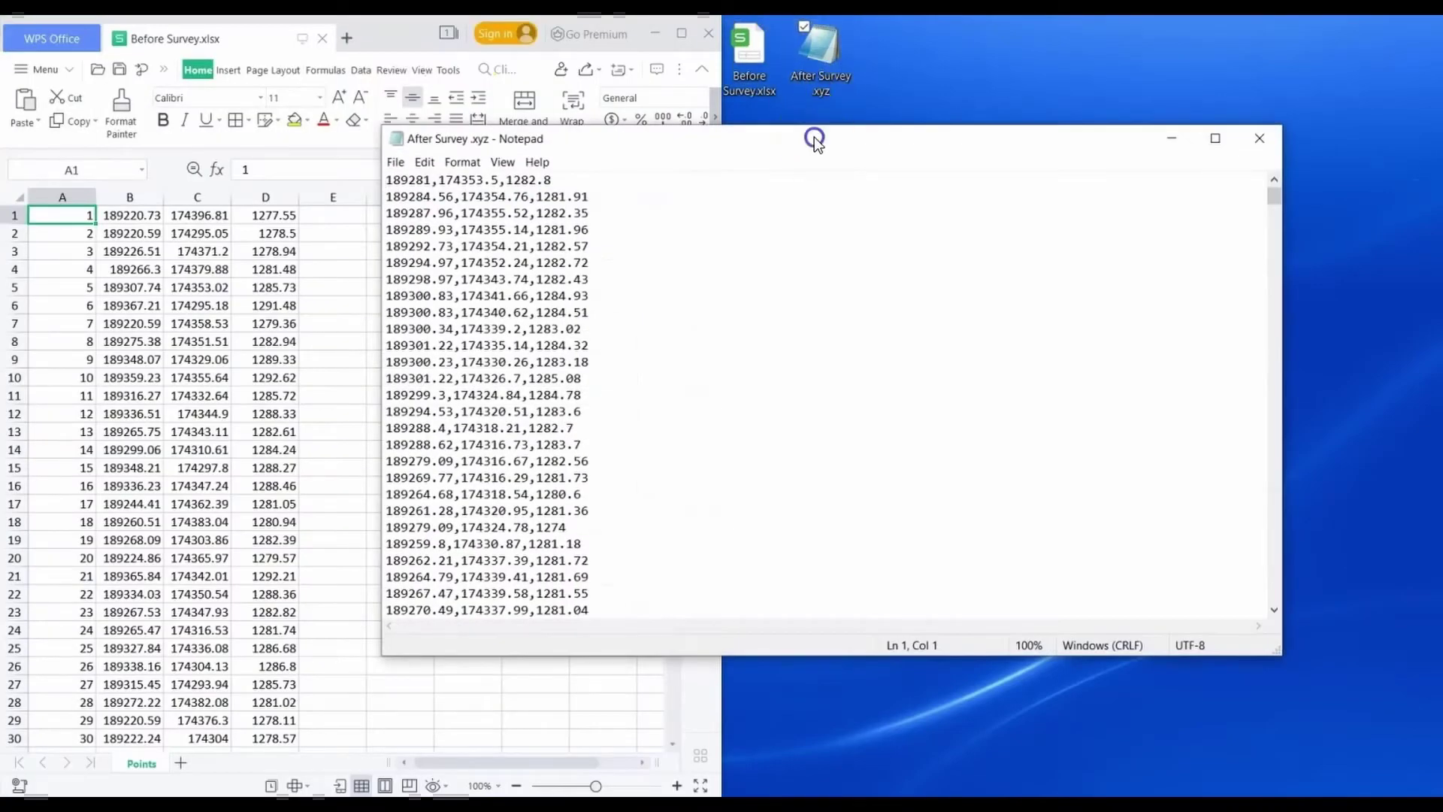
left_click_drag(813, 137, 1009, 181)
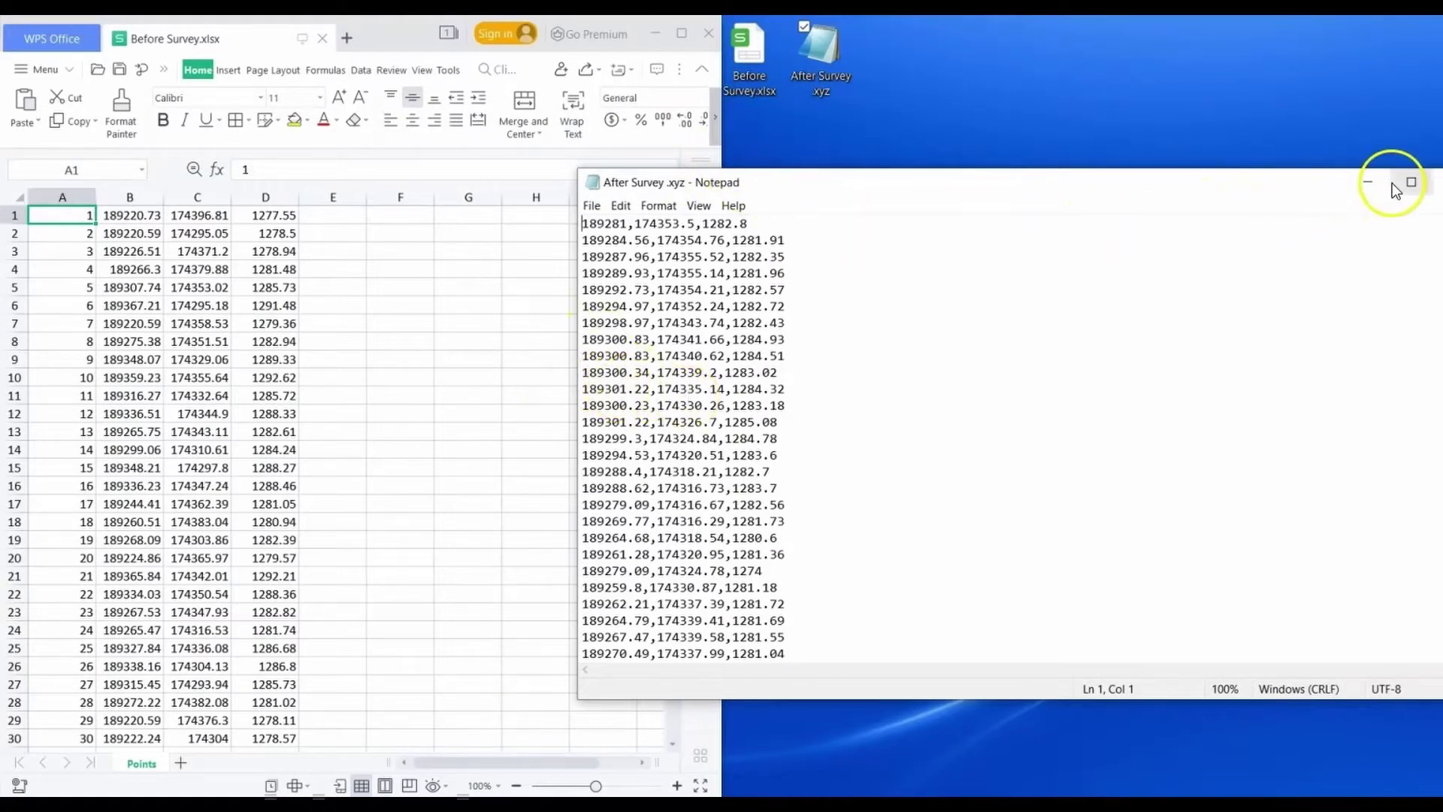
Switch between the spreadsheet and Notepad to compare the point coordinates
left_click(393, 246)
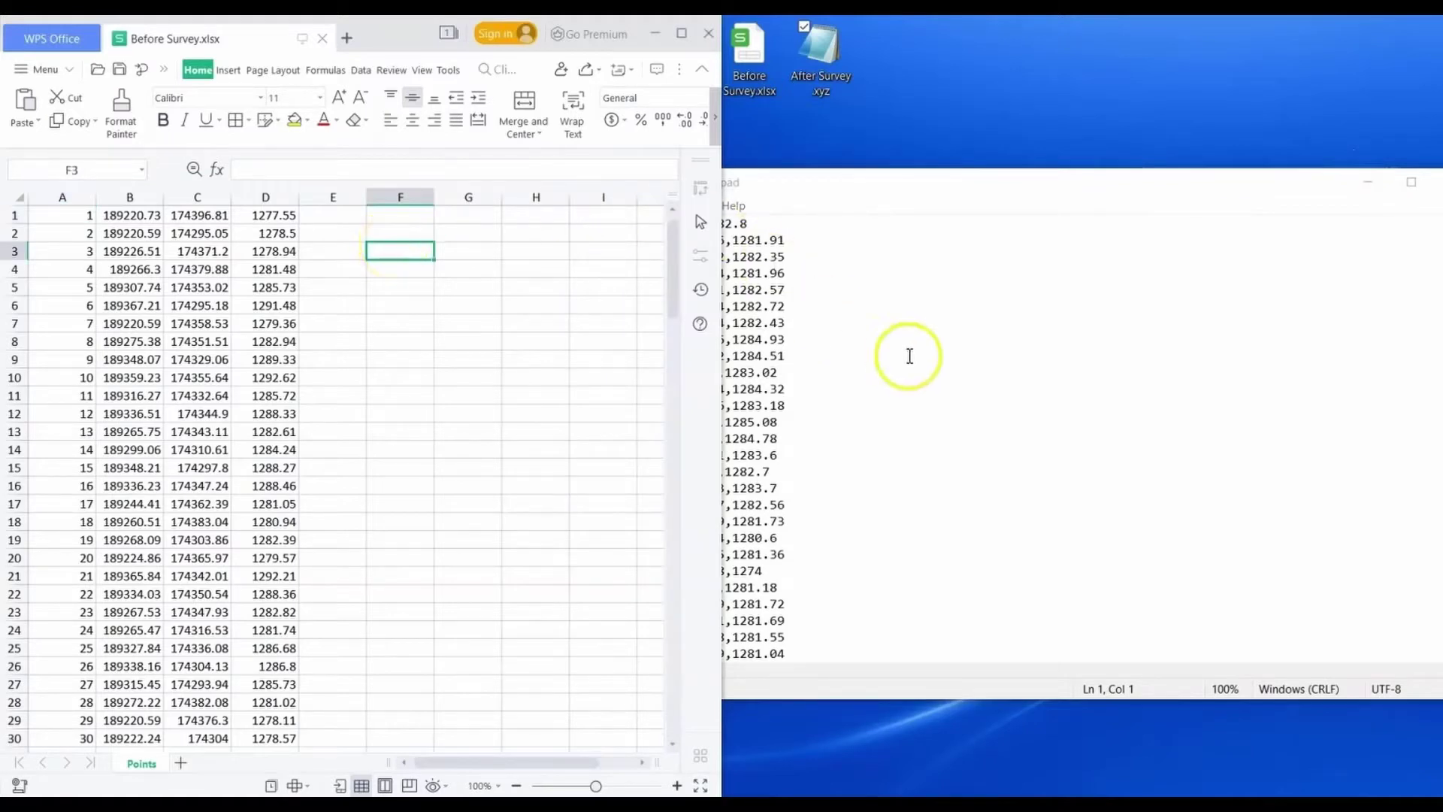
left_click(908, 355)
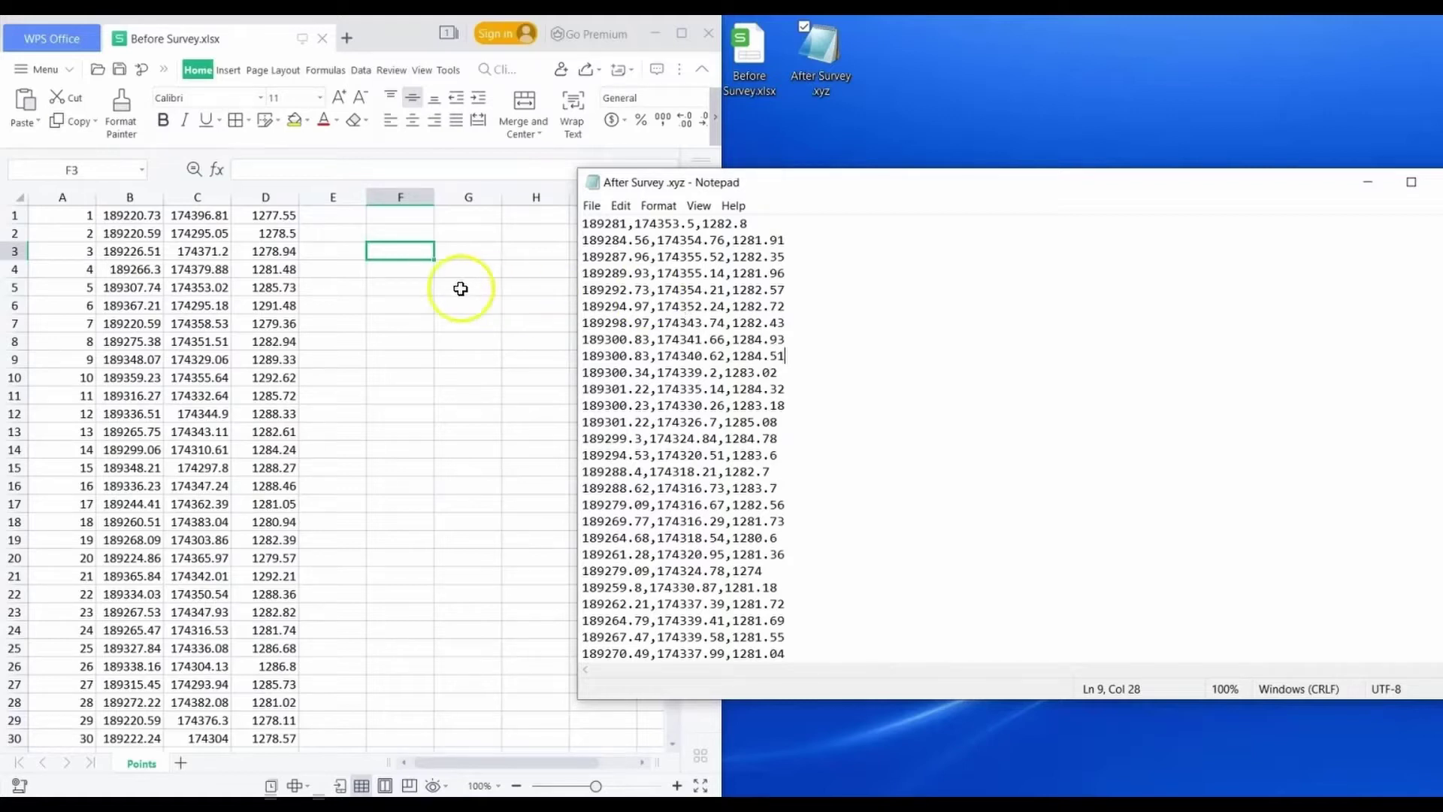
left_click(207, 270)
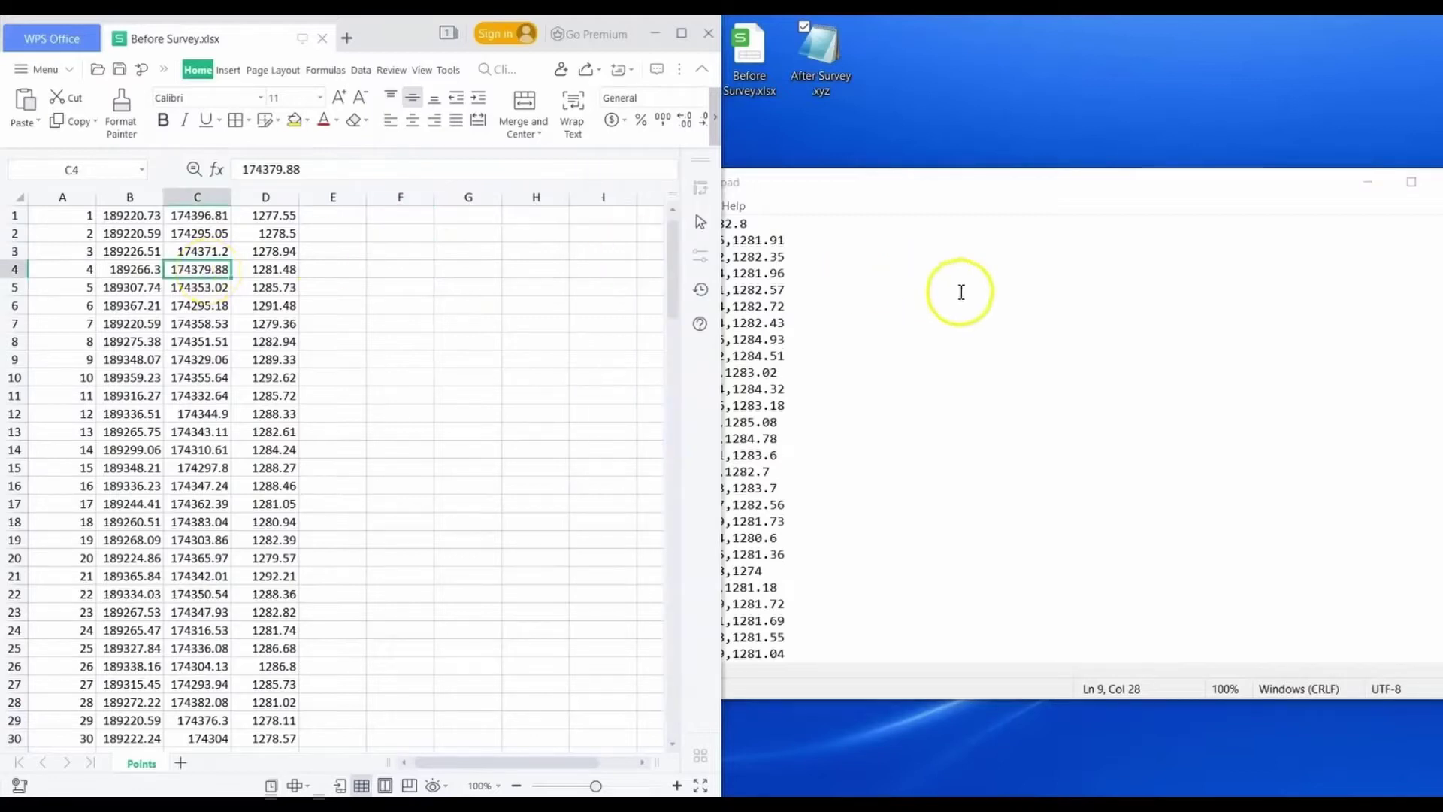
left_click(1015, 327)
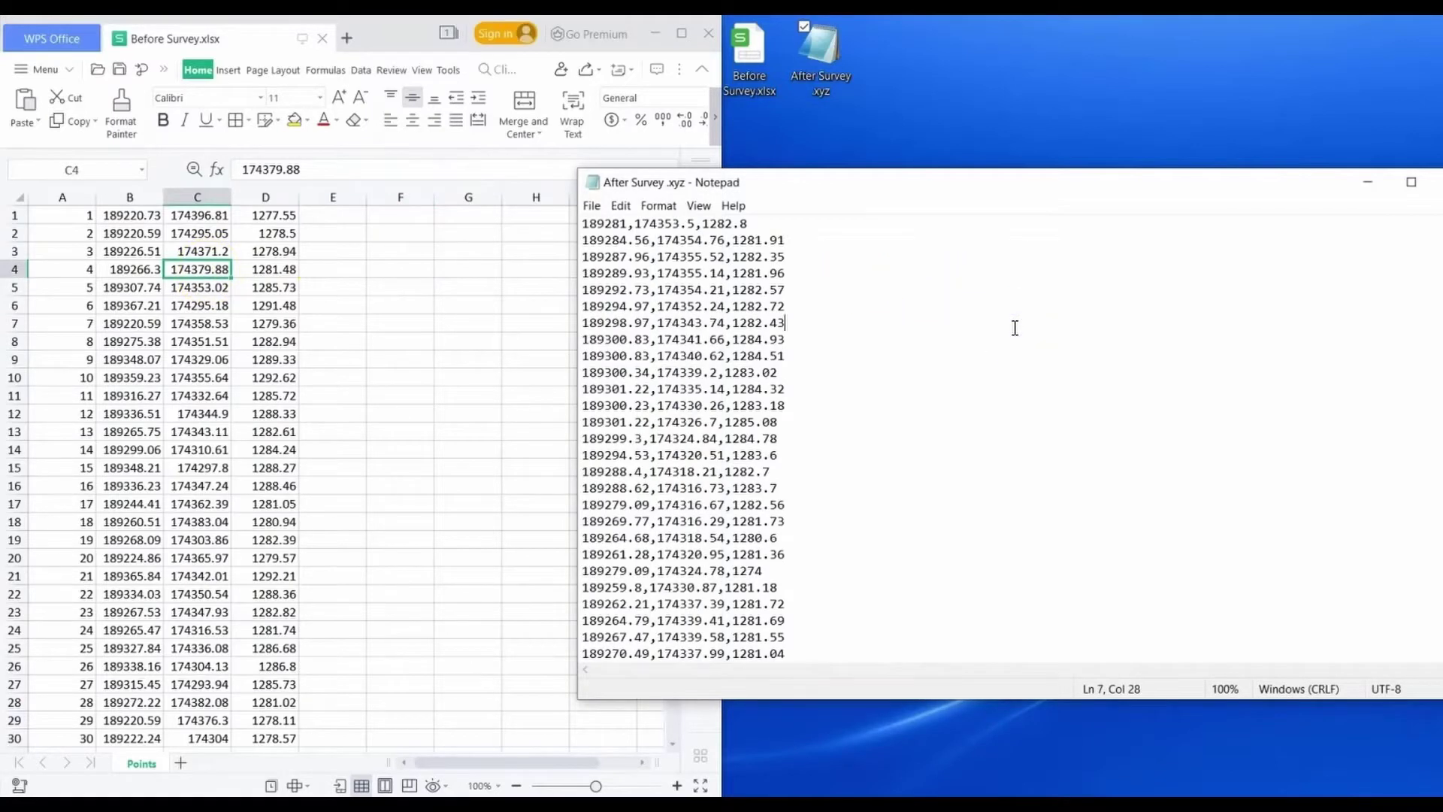
left_click(956, 294)
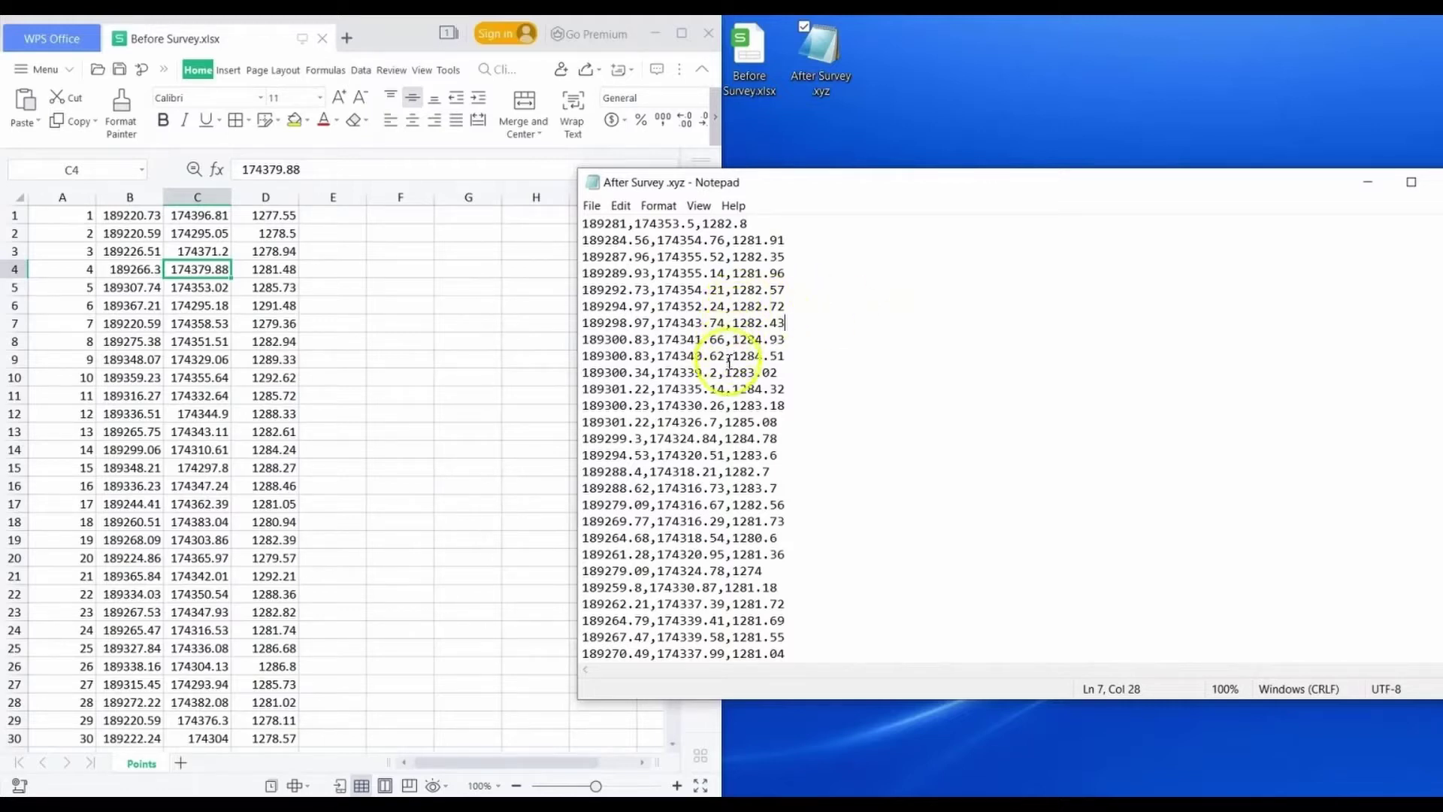
Launch Kubla Cubed 2021 and keep measurement units at cubic metres and metres
double_click(611, 60)
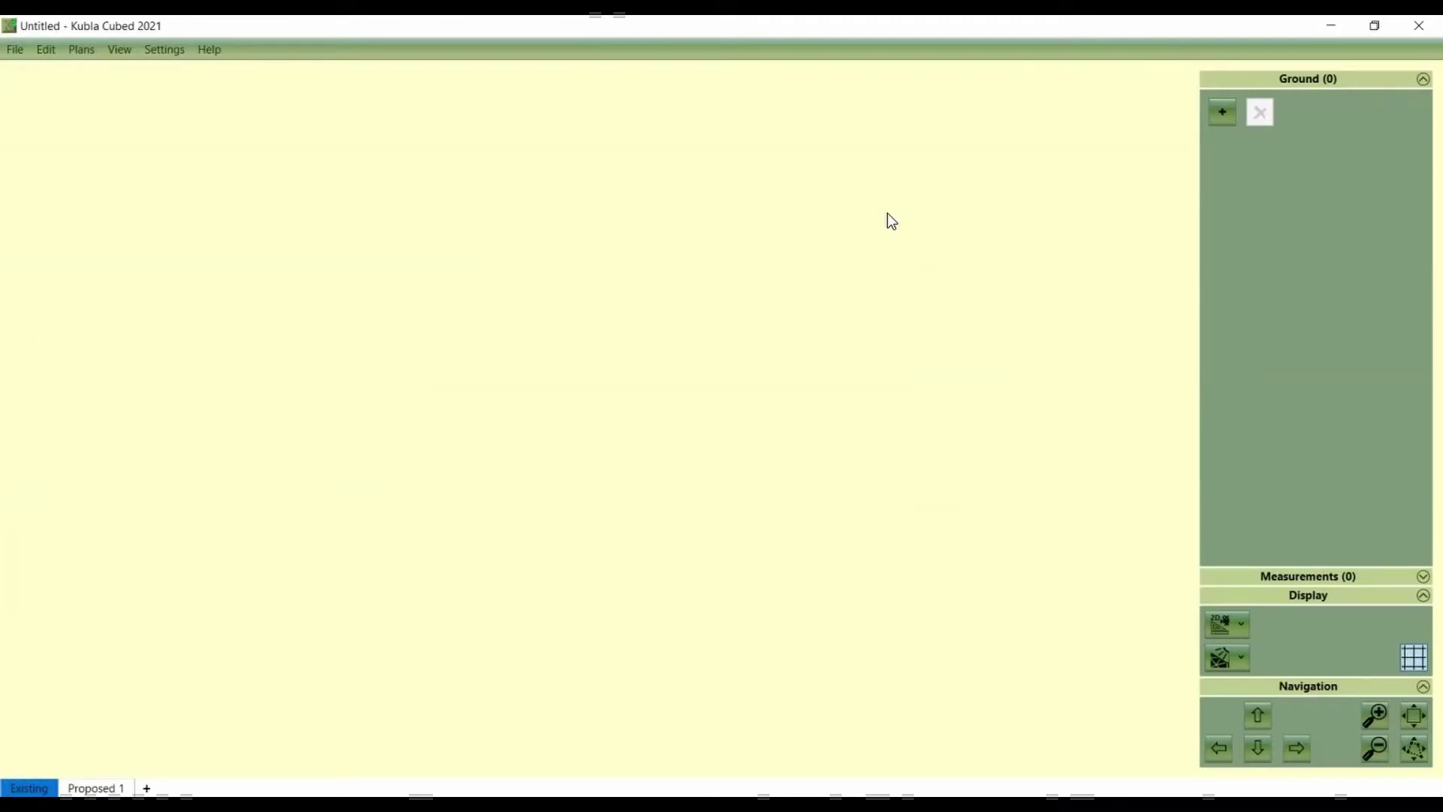
left_click(164, 49)
left_click(160, 75)
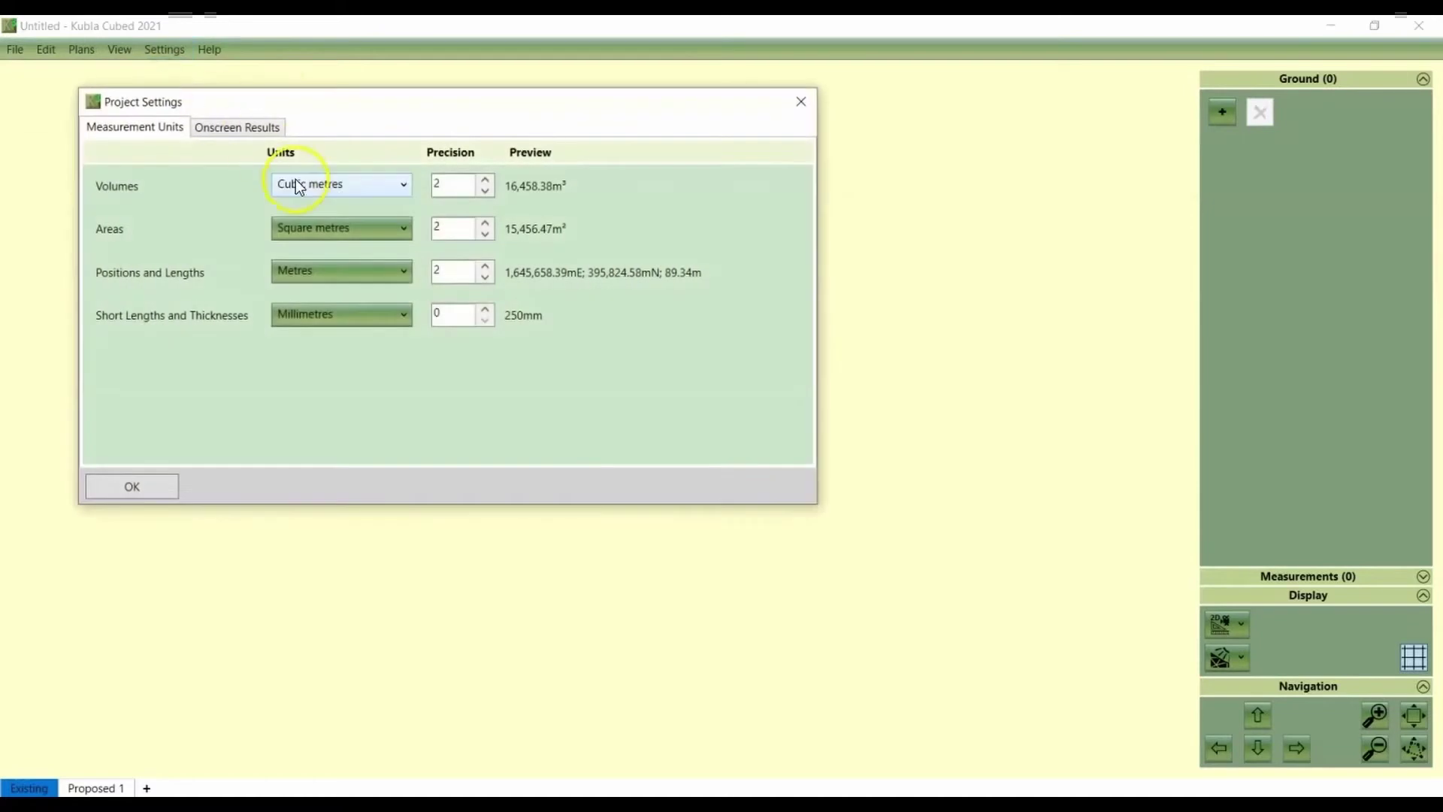
left_click(297, 185)
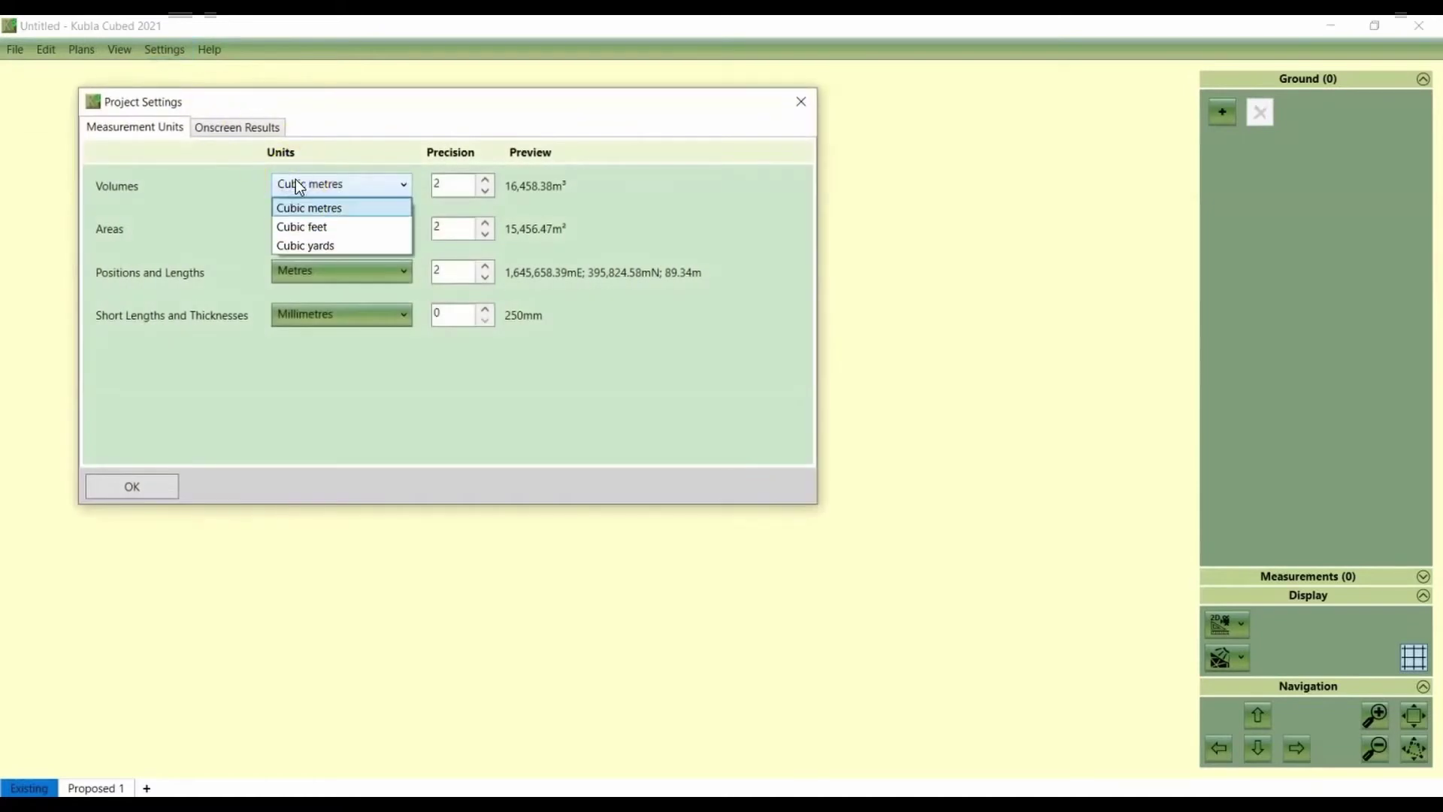
left_click(295, 180)
left_click(303, 265)
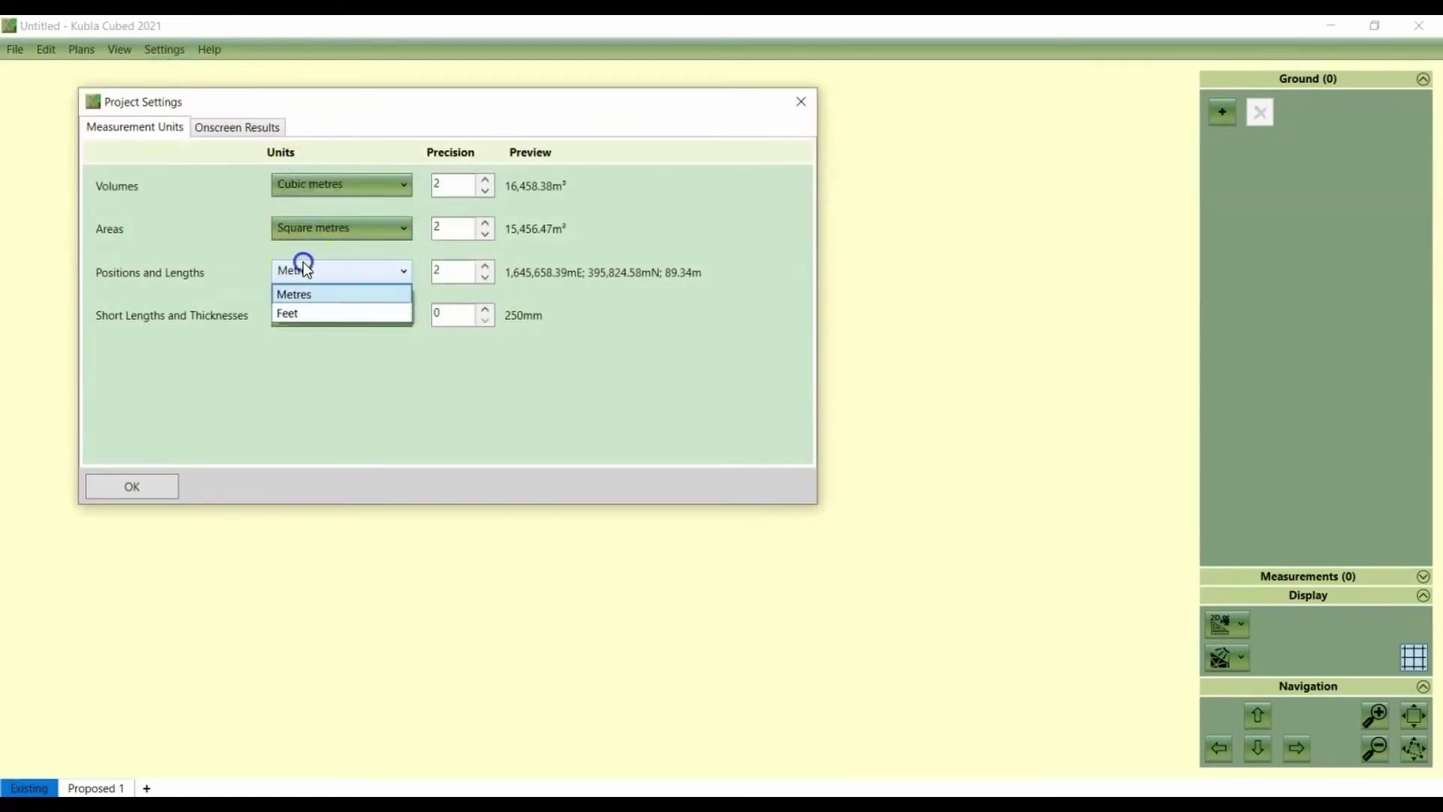
left_click(340, 272)
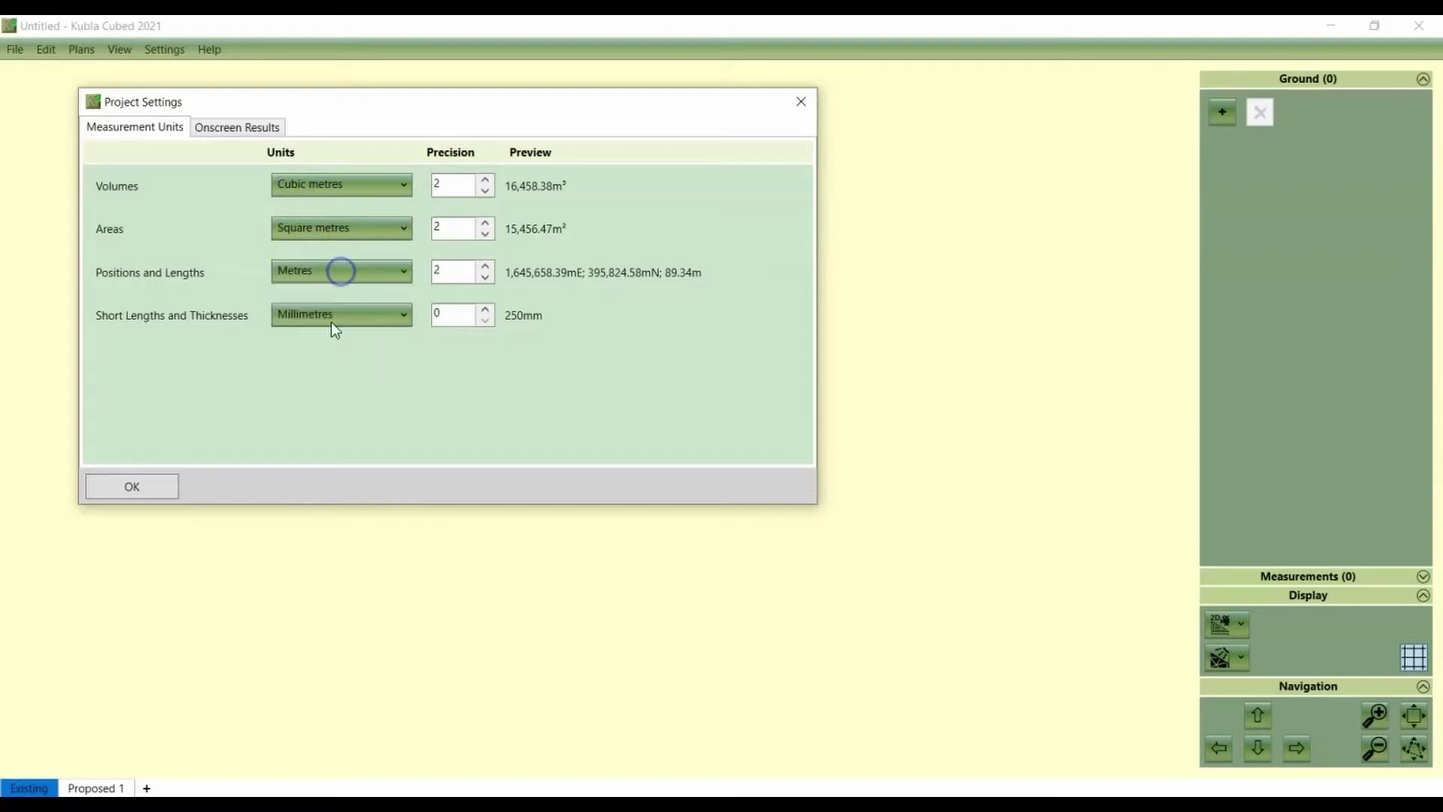
left_click(146, 487)
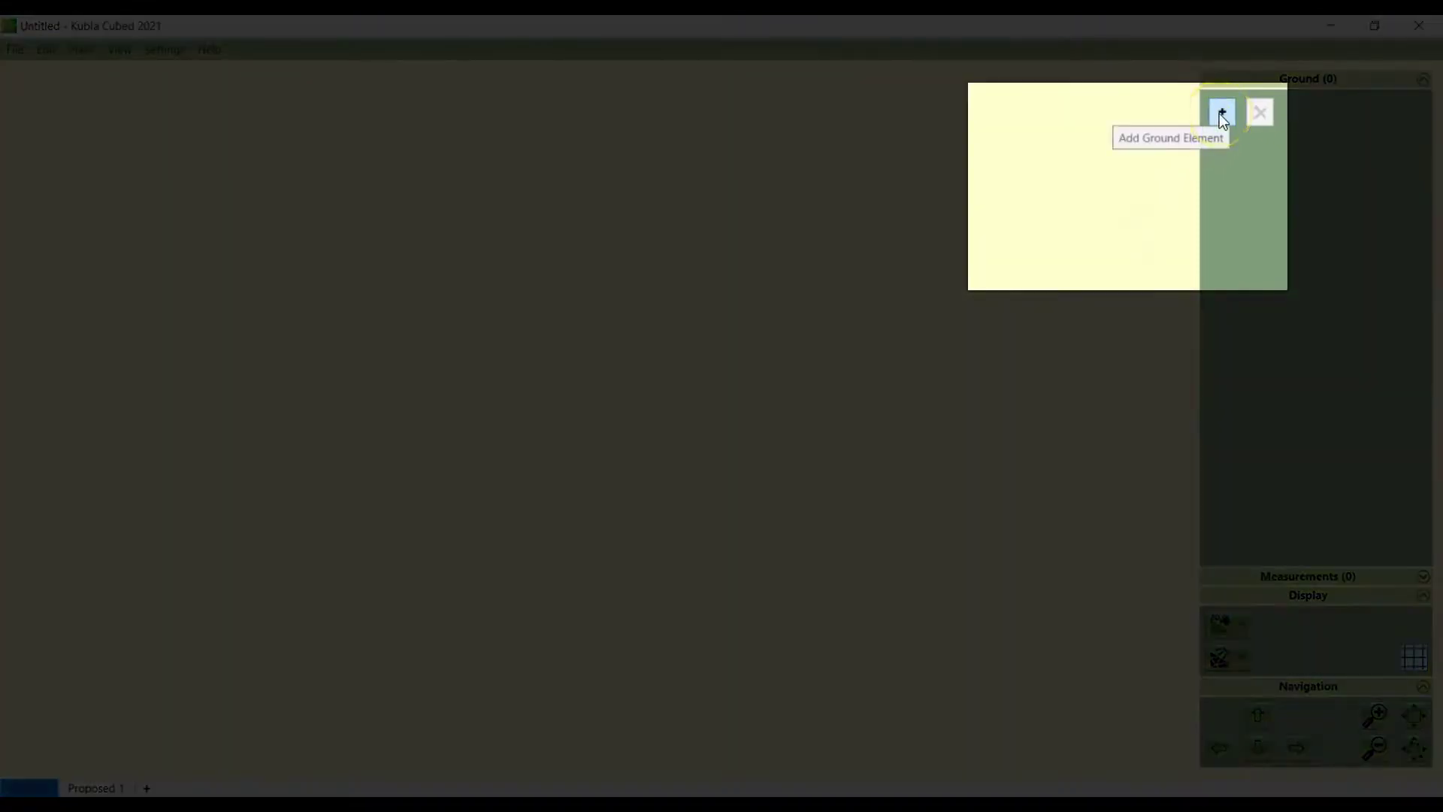
Add a Feature Surface ground element to the Existing plan
left_click(1220, 114)
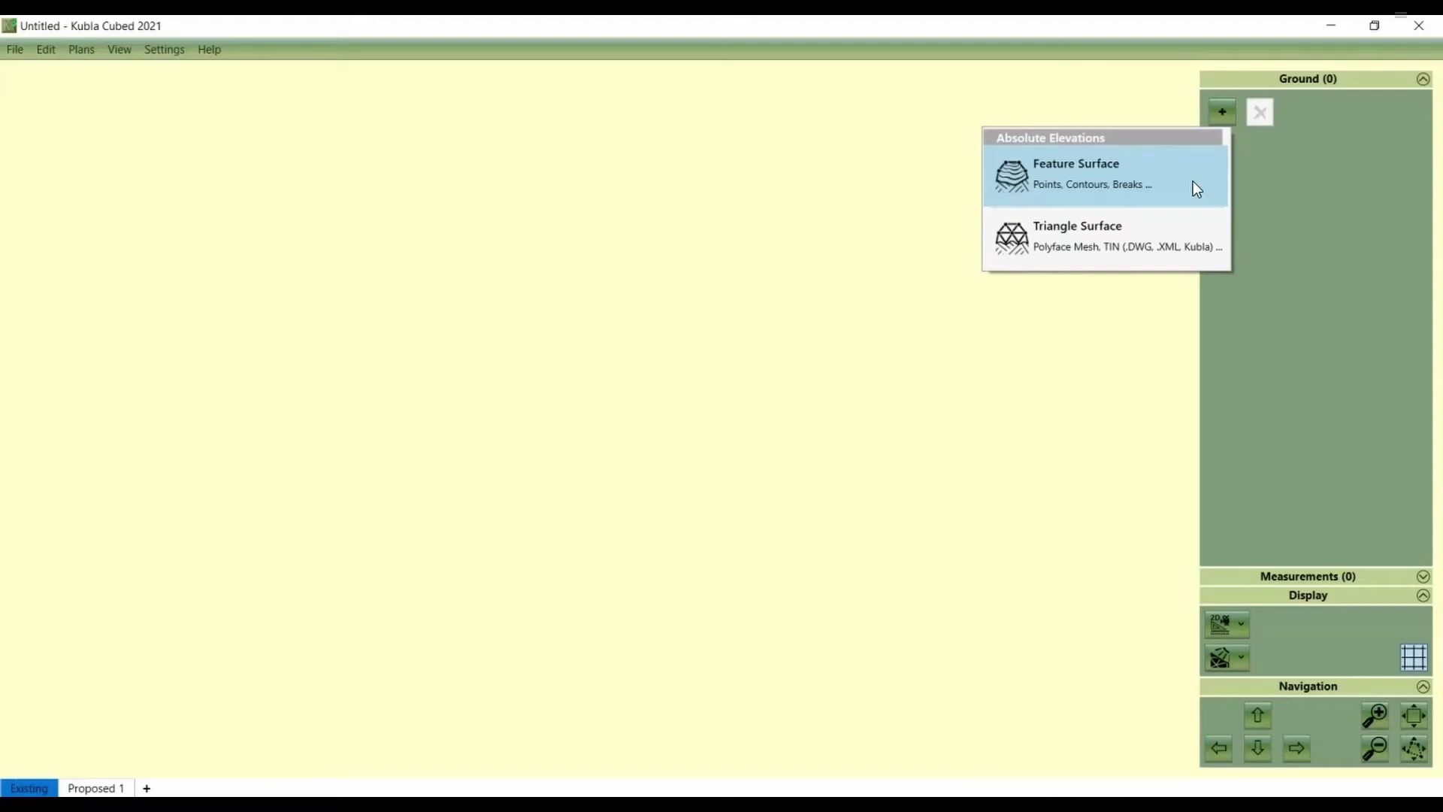
left_click(1195, 187)
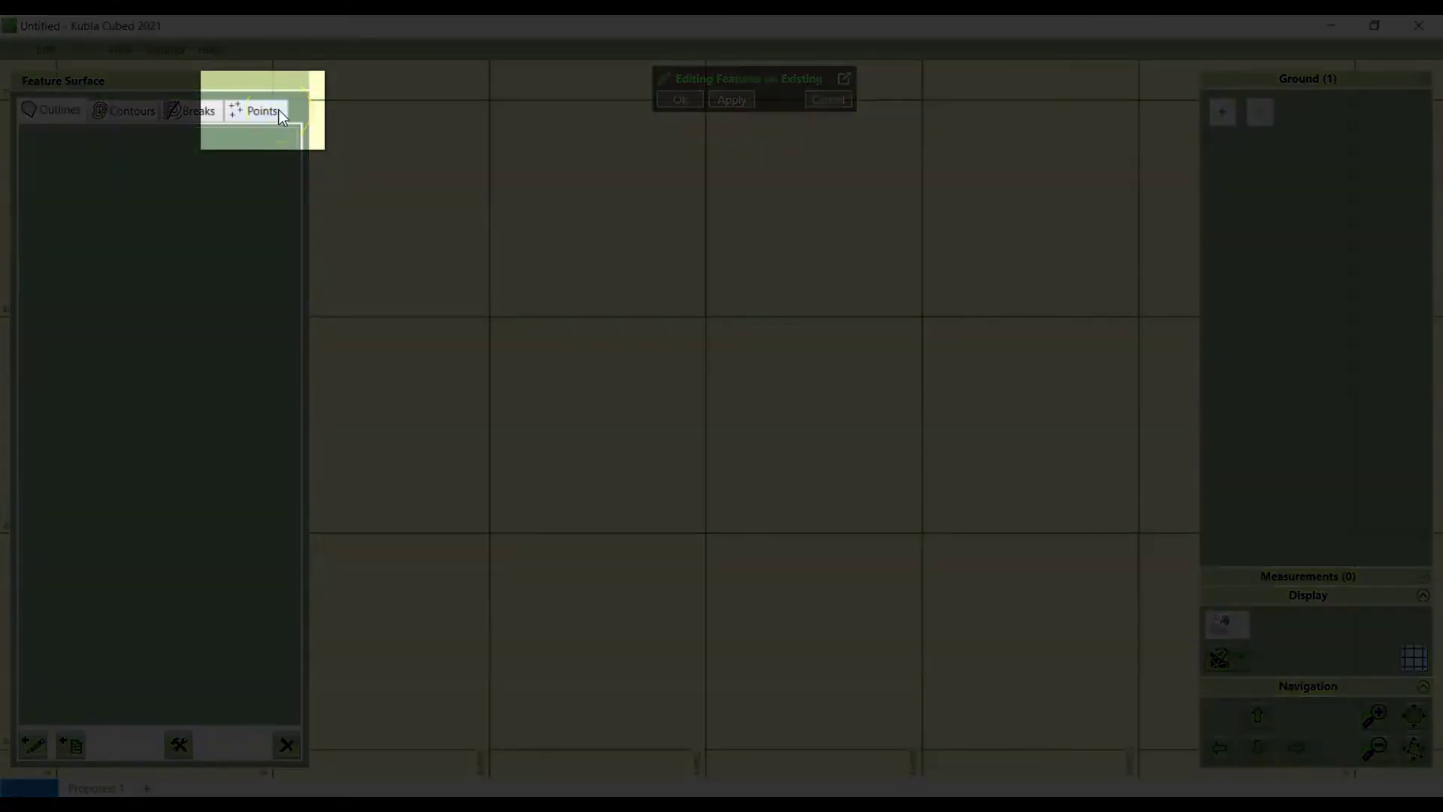
Browse for points and select Before Survey.xlsx on the Desktop as the source
left_click(279, 110)
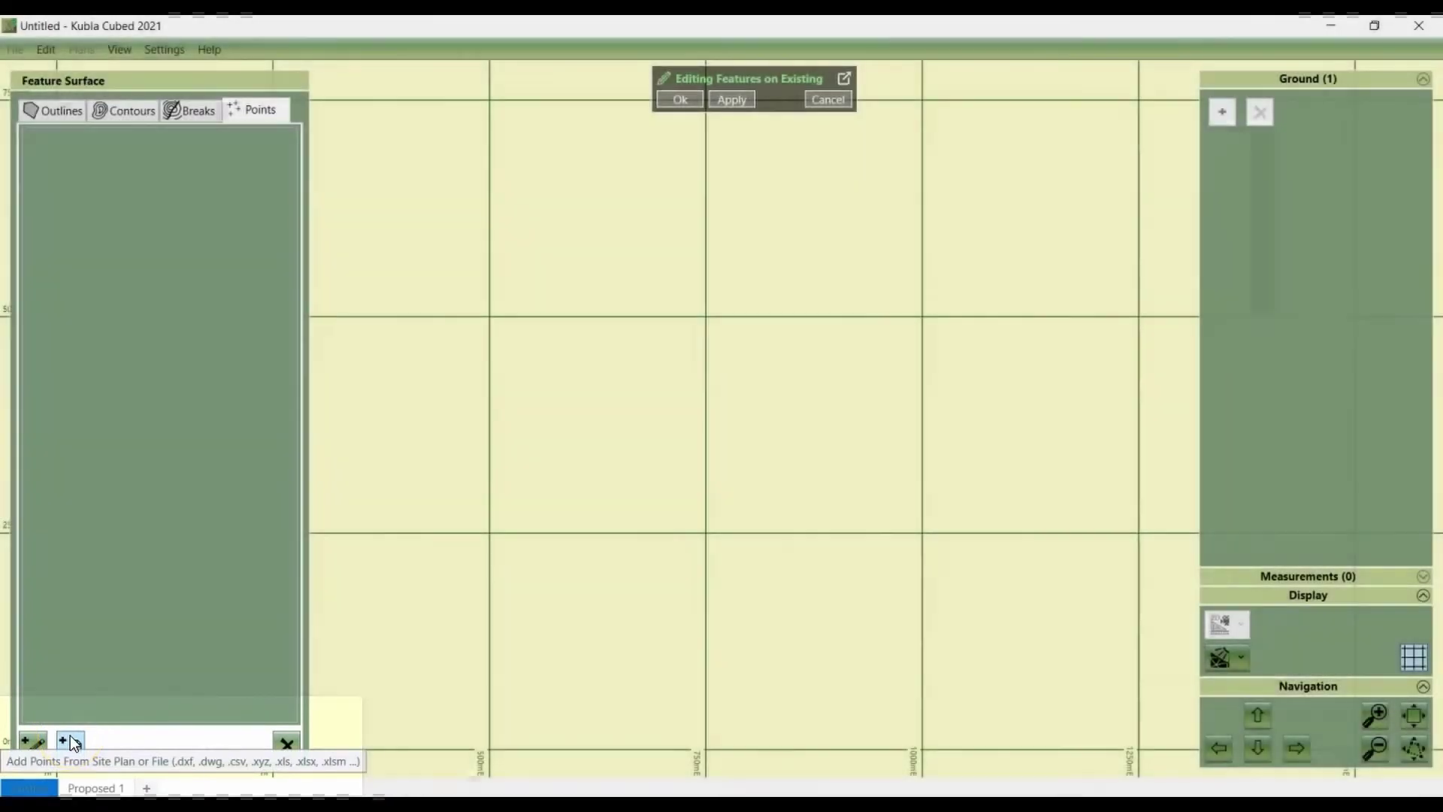
left_click(70, 742)
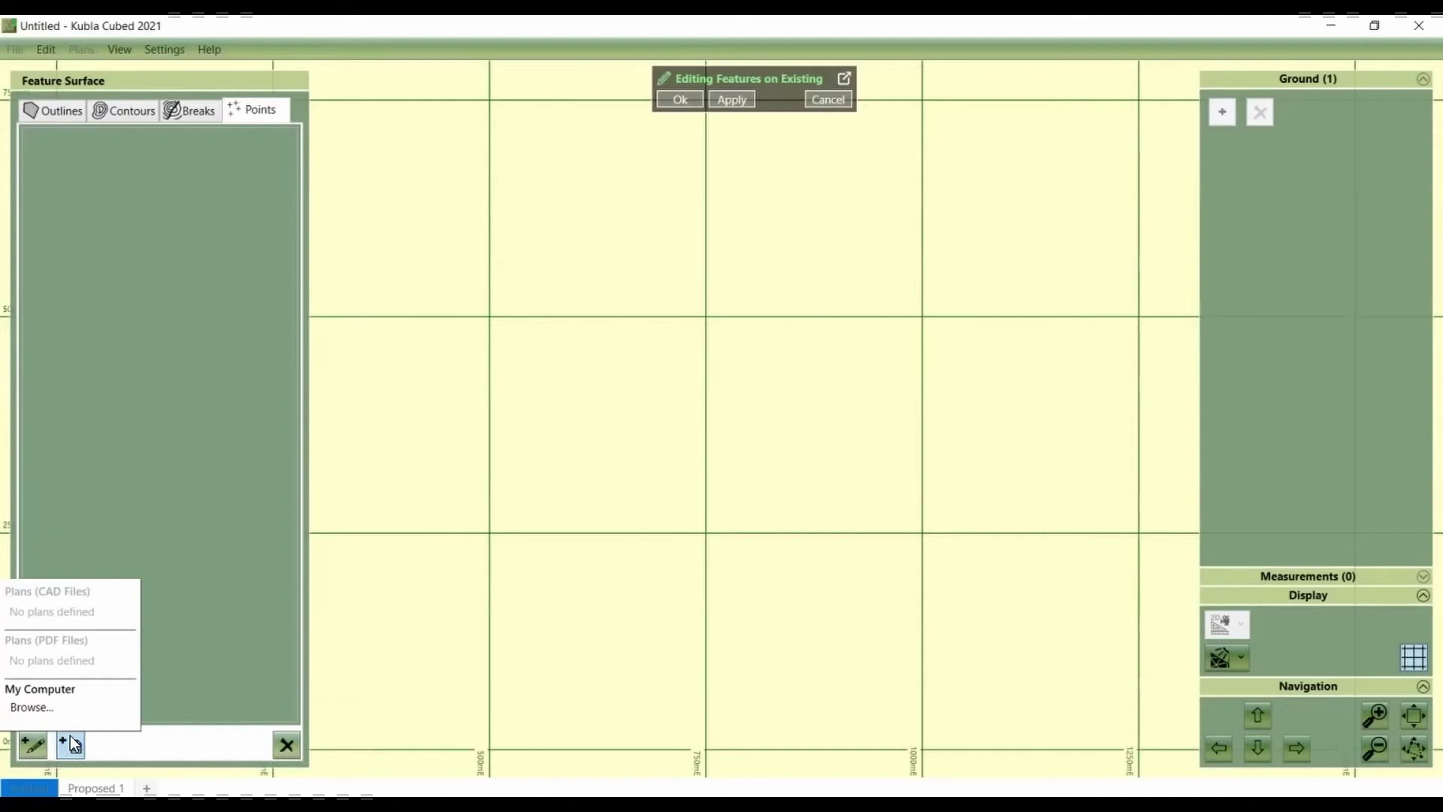
left_click(164, 690)
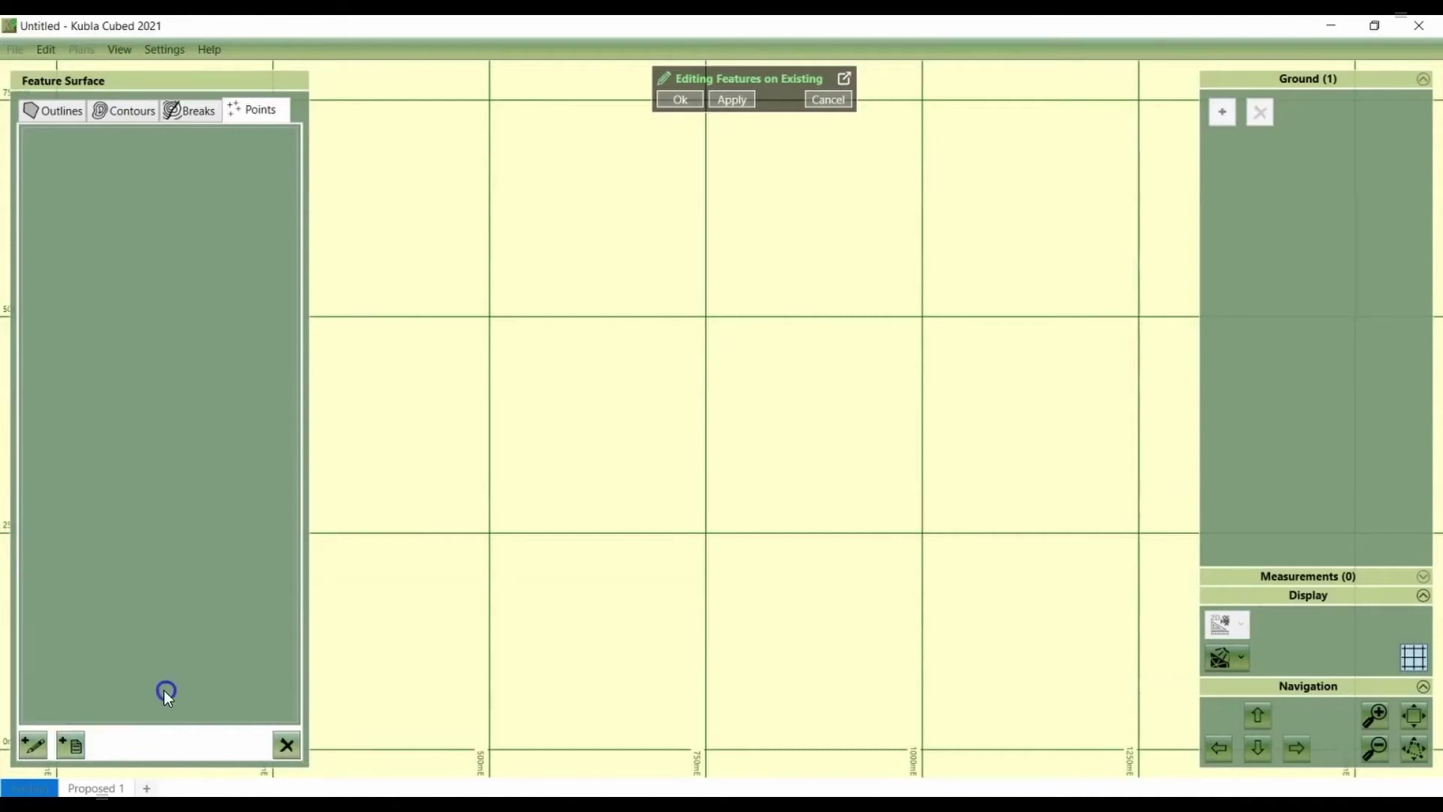
left_click(75, 743)
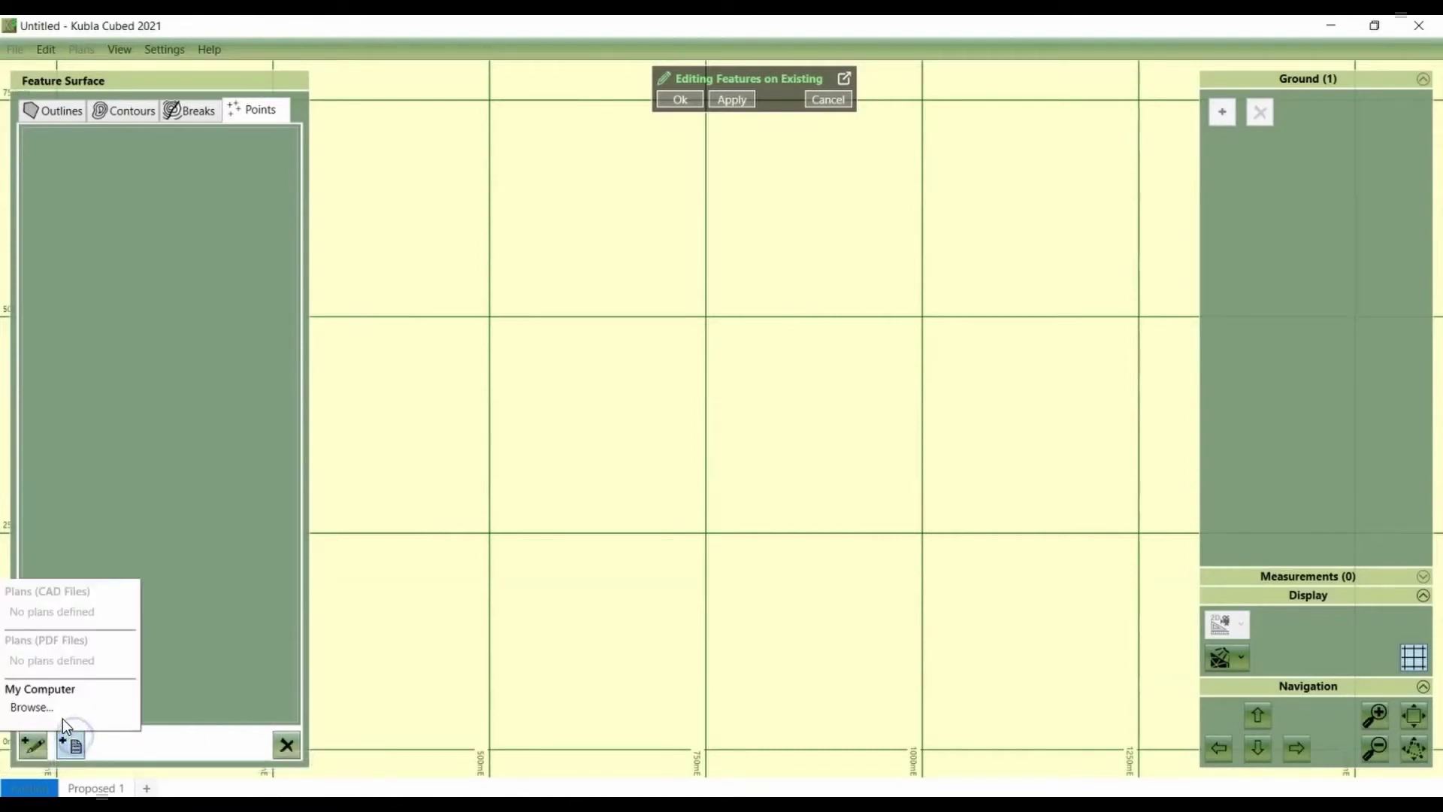
left_click(61, 709)
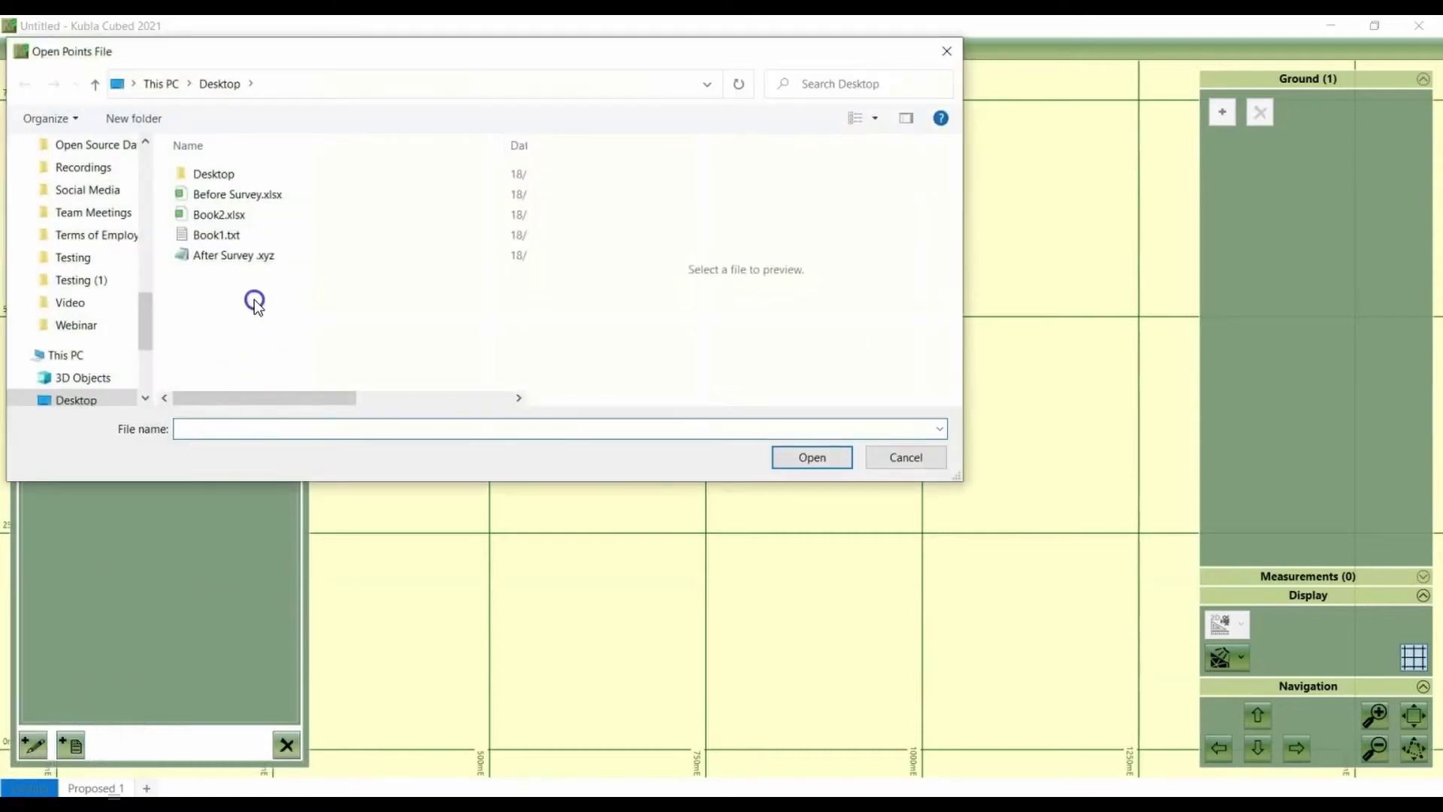
left_click(244, 194)
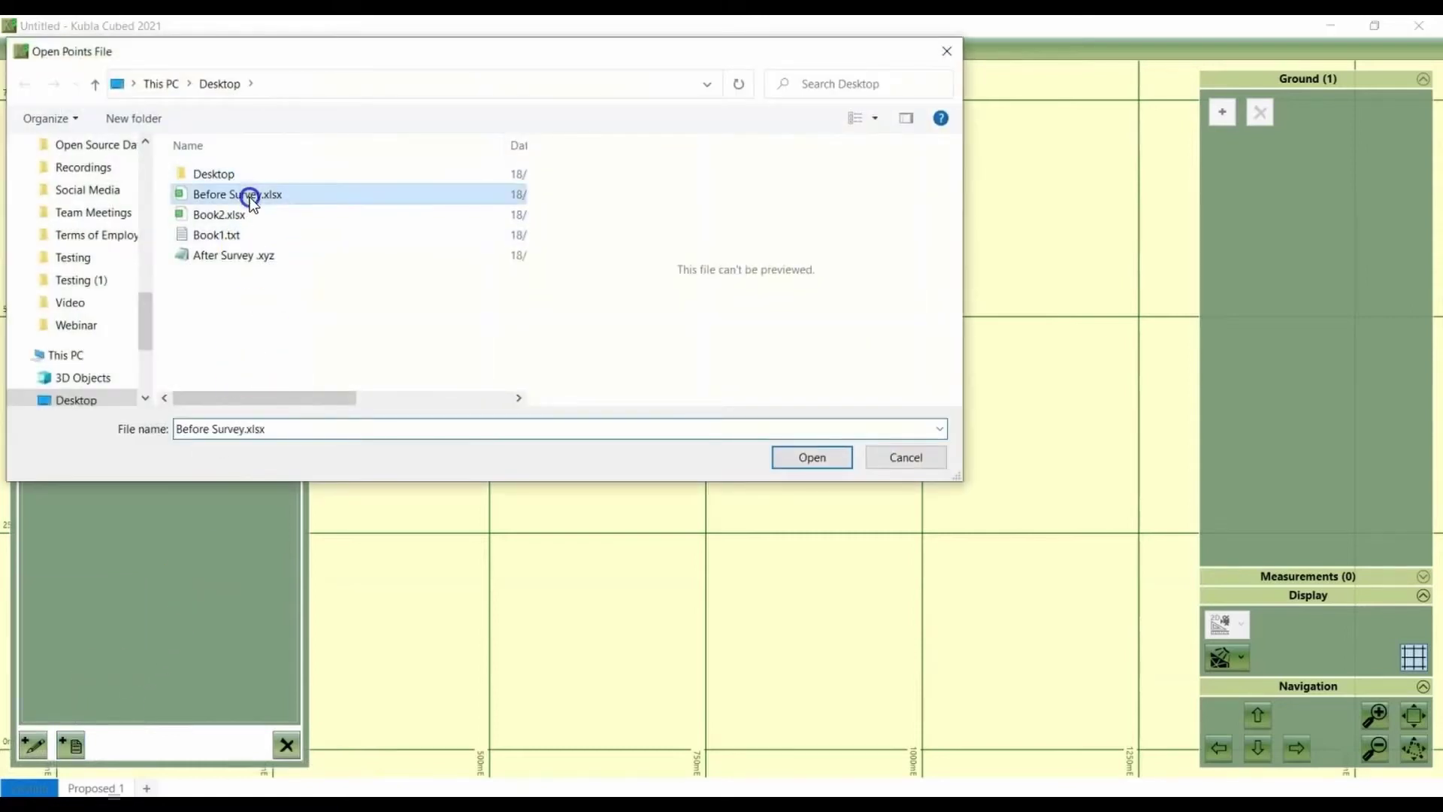
Map the 150 points' columns as Ignore, X (mE), Y (mN), Z (m), leaving levels uninverted
left_click(837, 463)
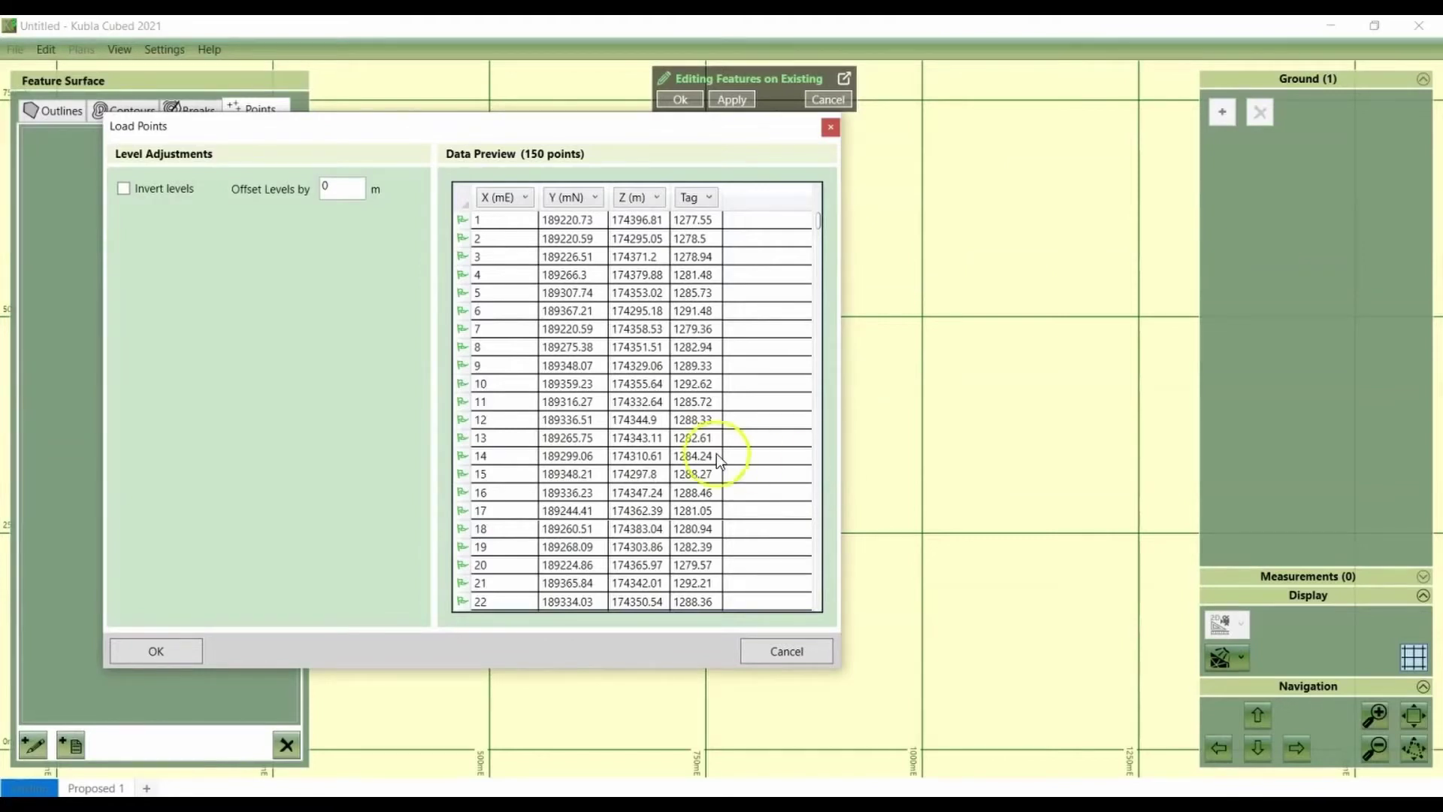
left_click(502, 197)
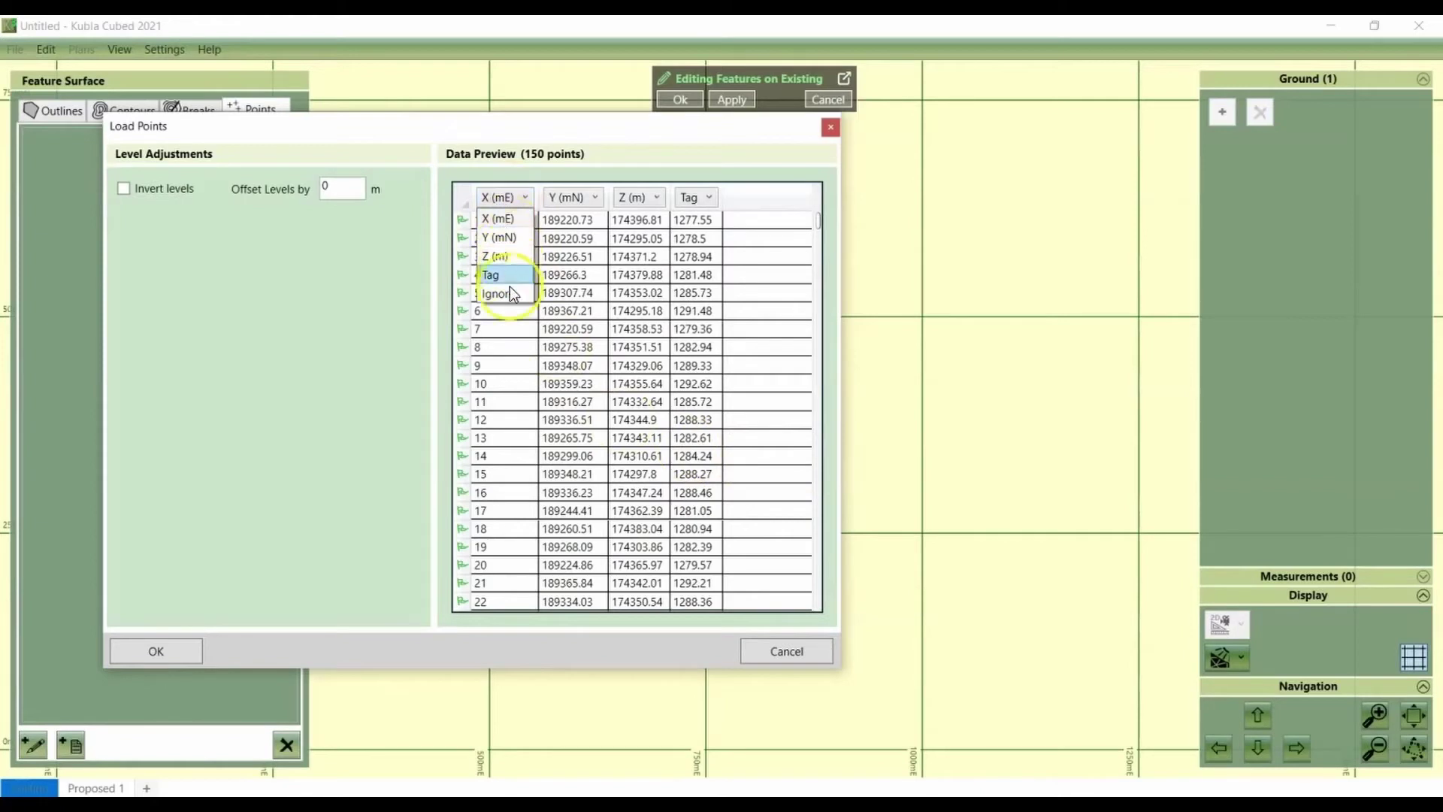
left_click(510, 294)
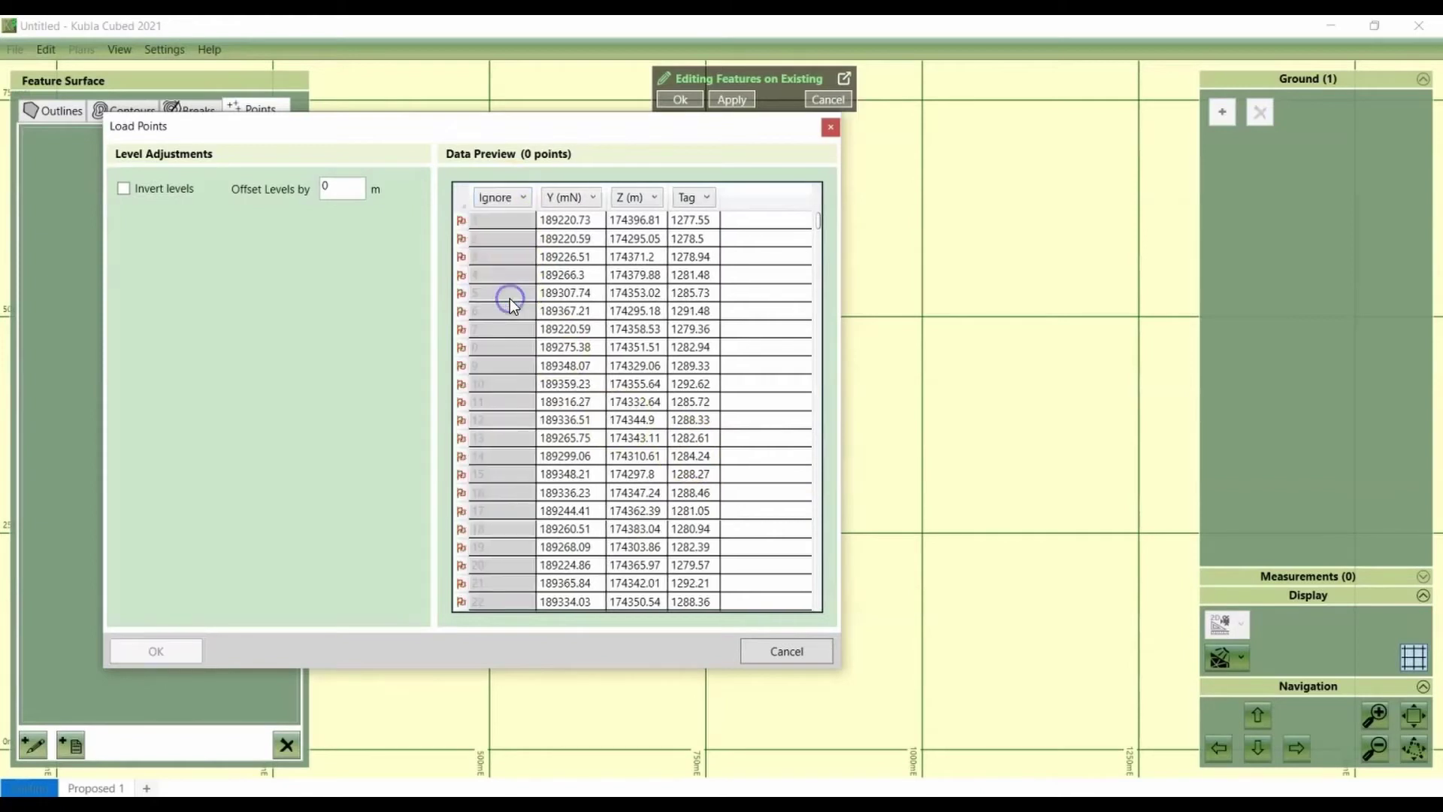
left_click(565, 197)
left_click(566, 219)
left_click(627, 197)
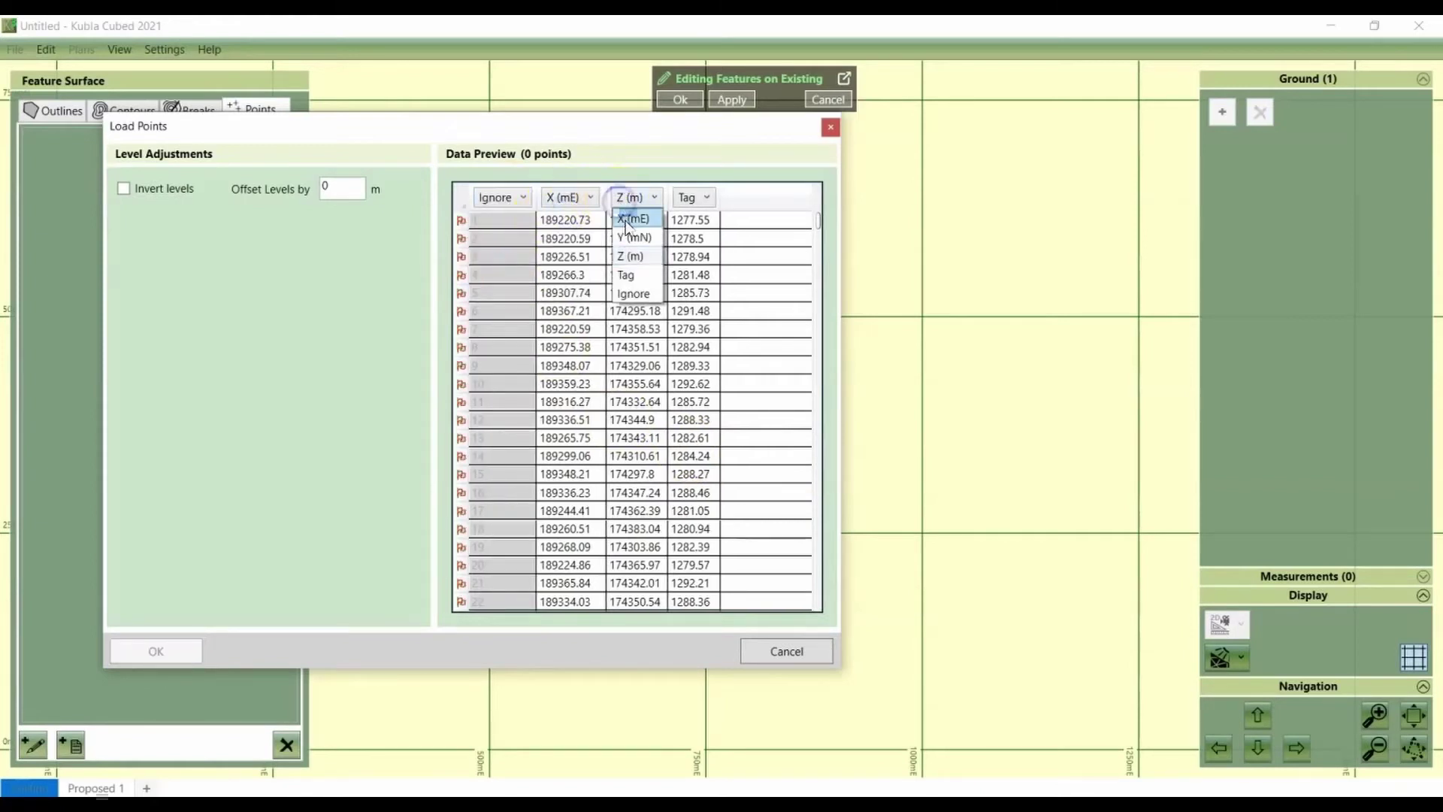
left_click(635, 237)
left_click(693, 197)
left_click(705, 255)
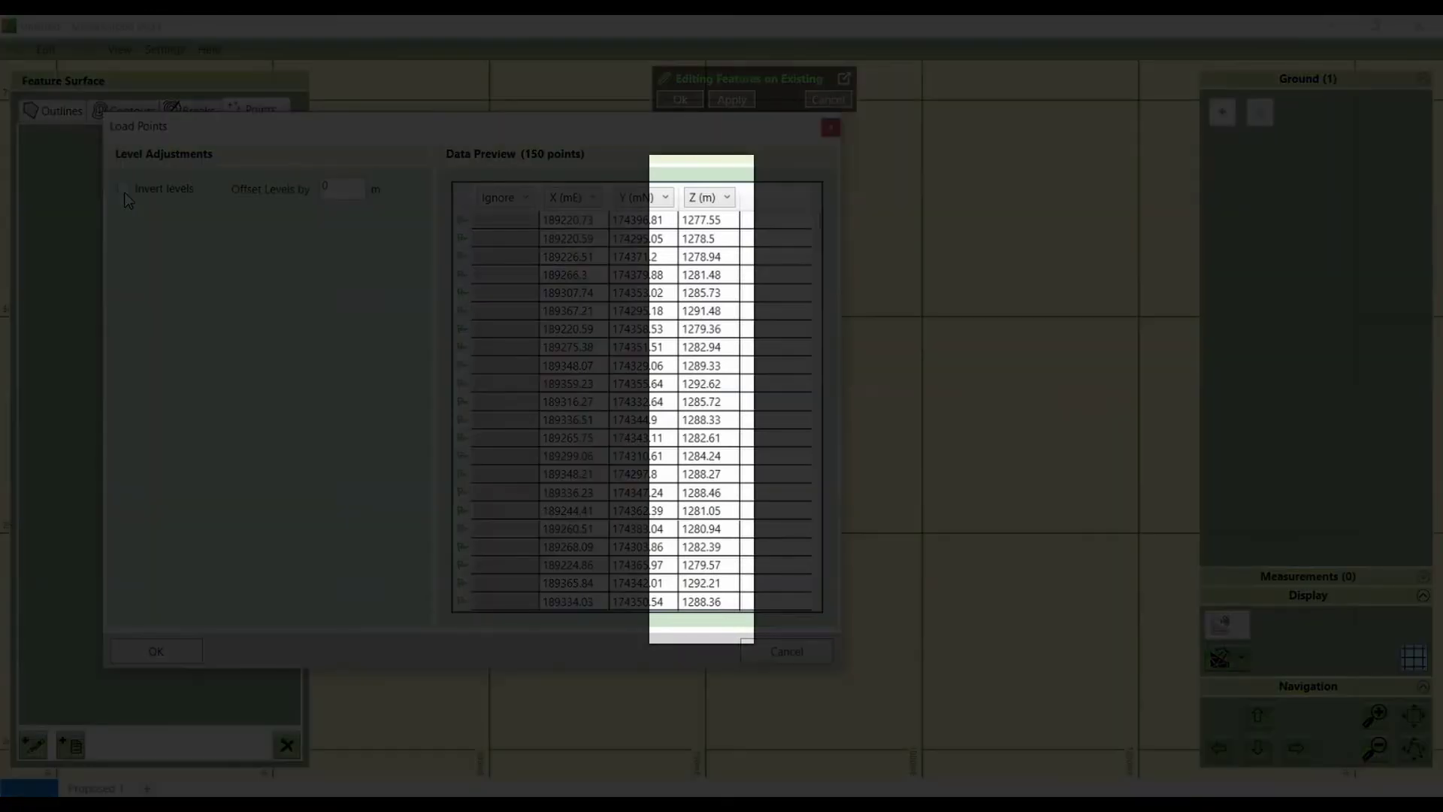
left_click(125, 191)
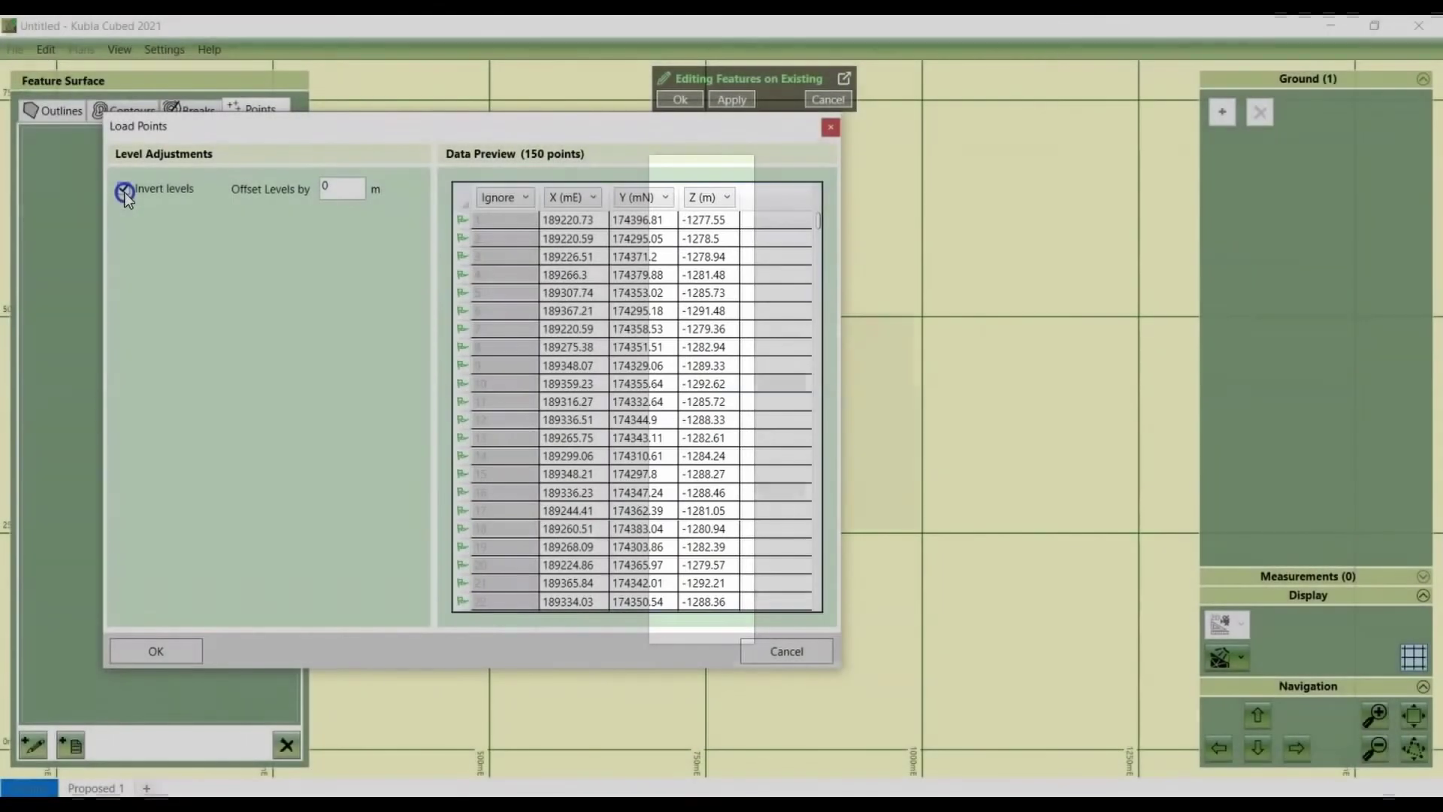
left_click(124, 191)
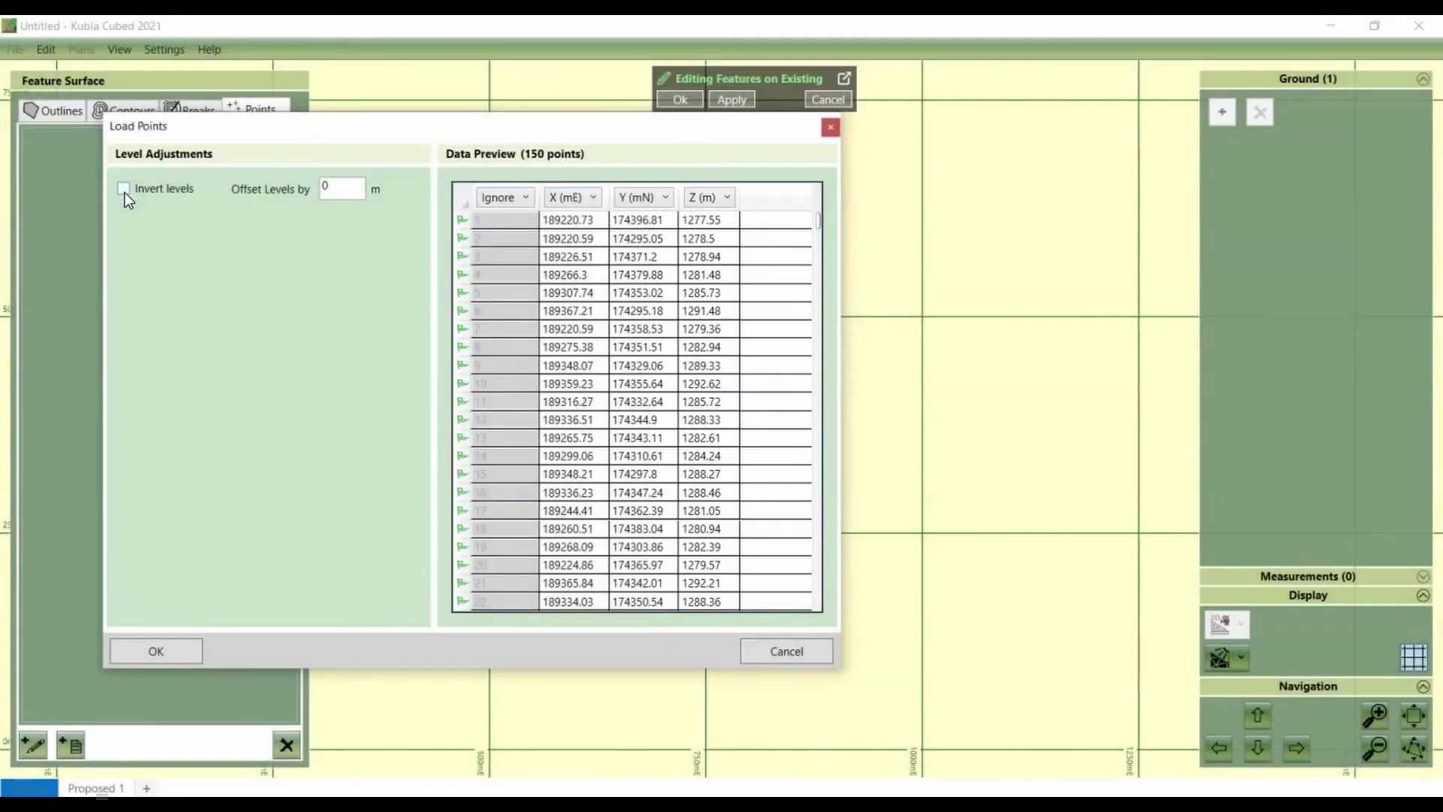
Load the mapped before-survey points and pan the plan to show them all
left_click(173, 652)
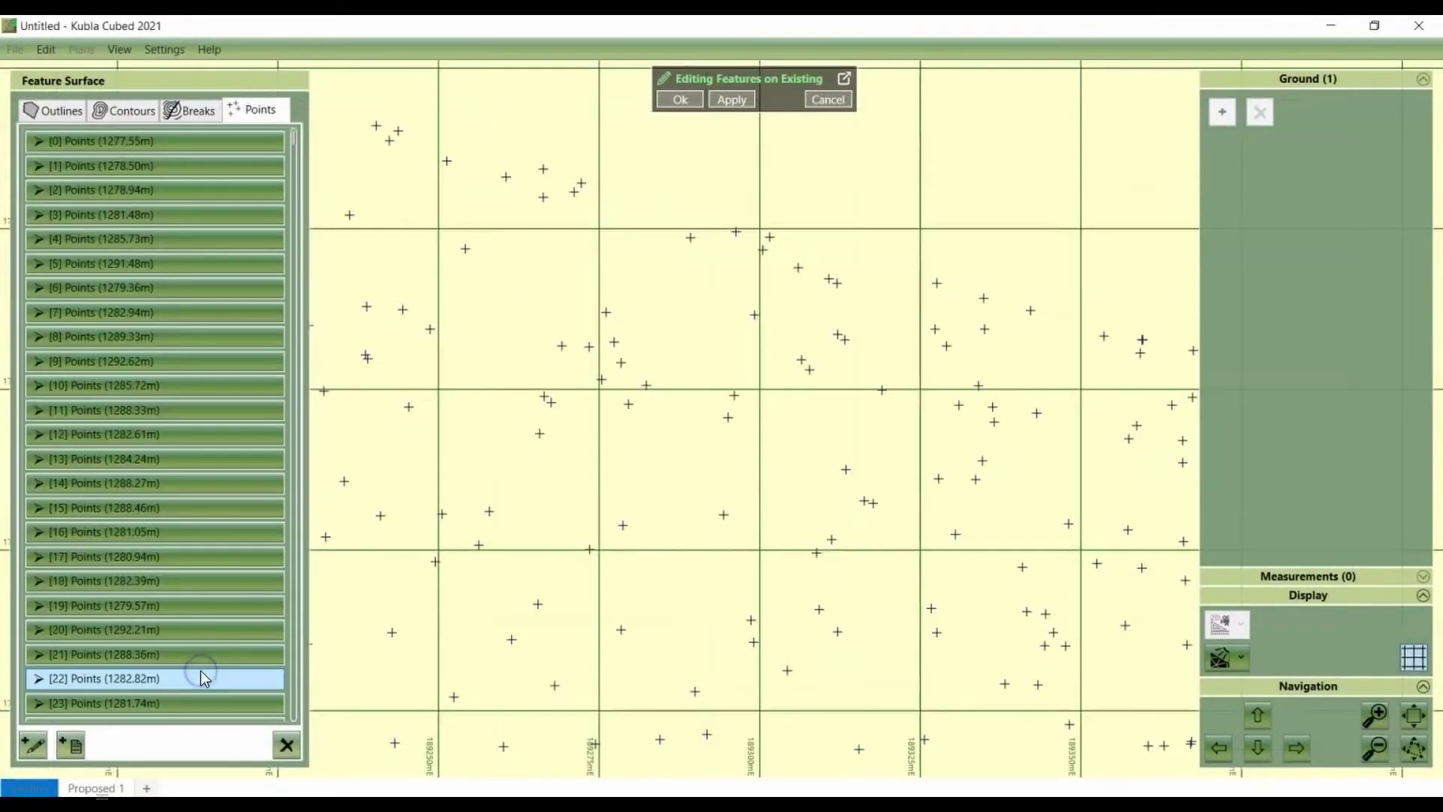
scroll(354, 488, "up", 3)
scroll(394, 483, "down", 1)
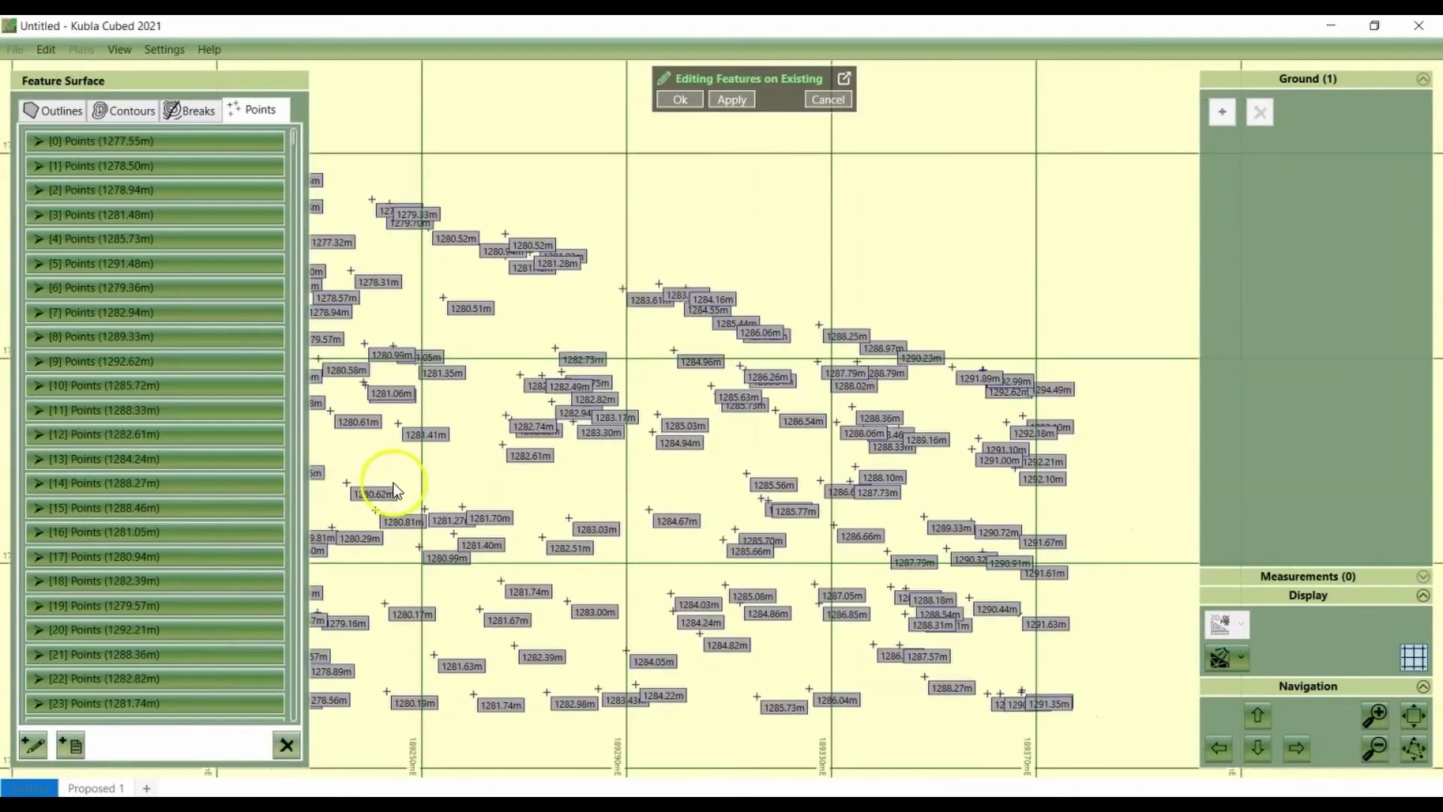
right_click_drag(399, 483, 477, 437)
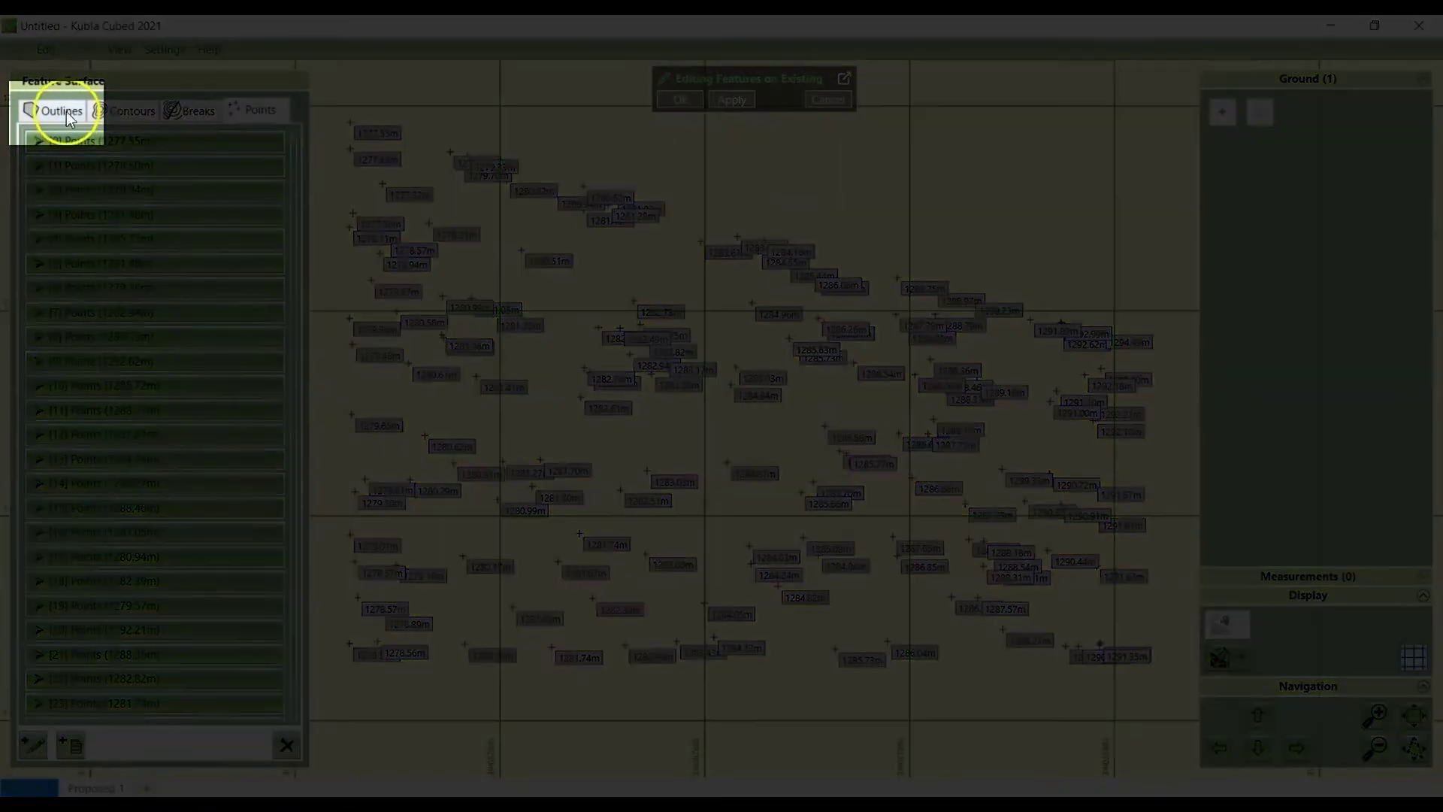
Add an automatic outline around the points and change the surface display mode
left_click(66, 111)
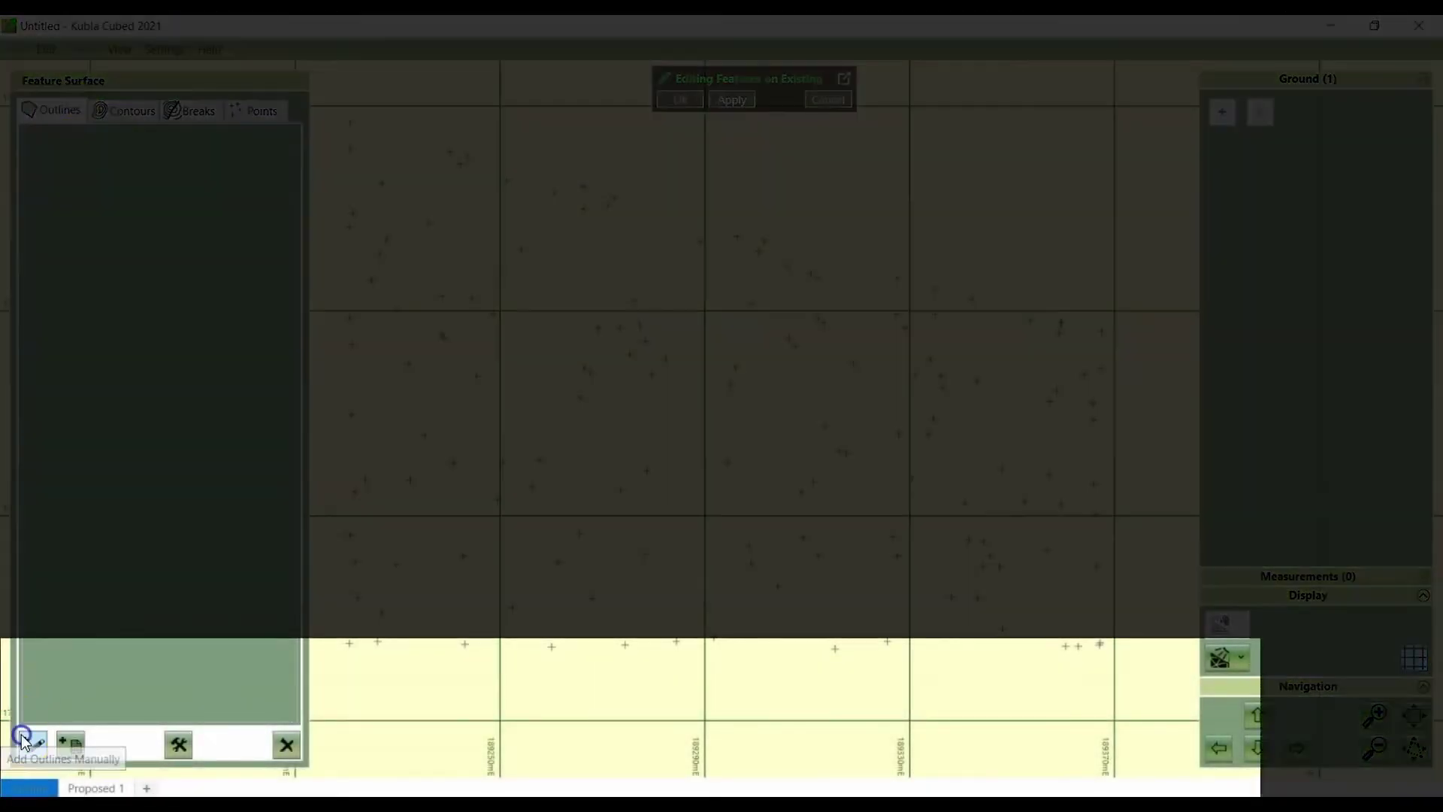
left_click(23, 741)
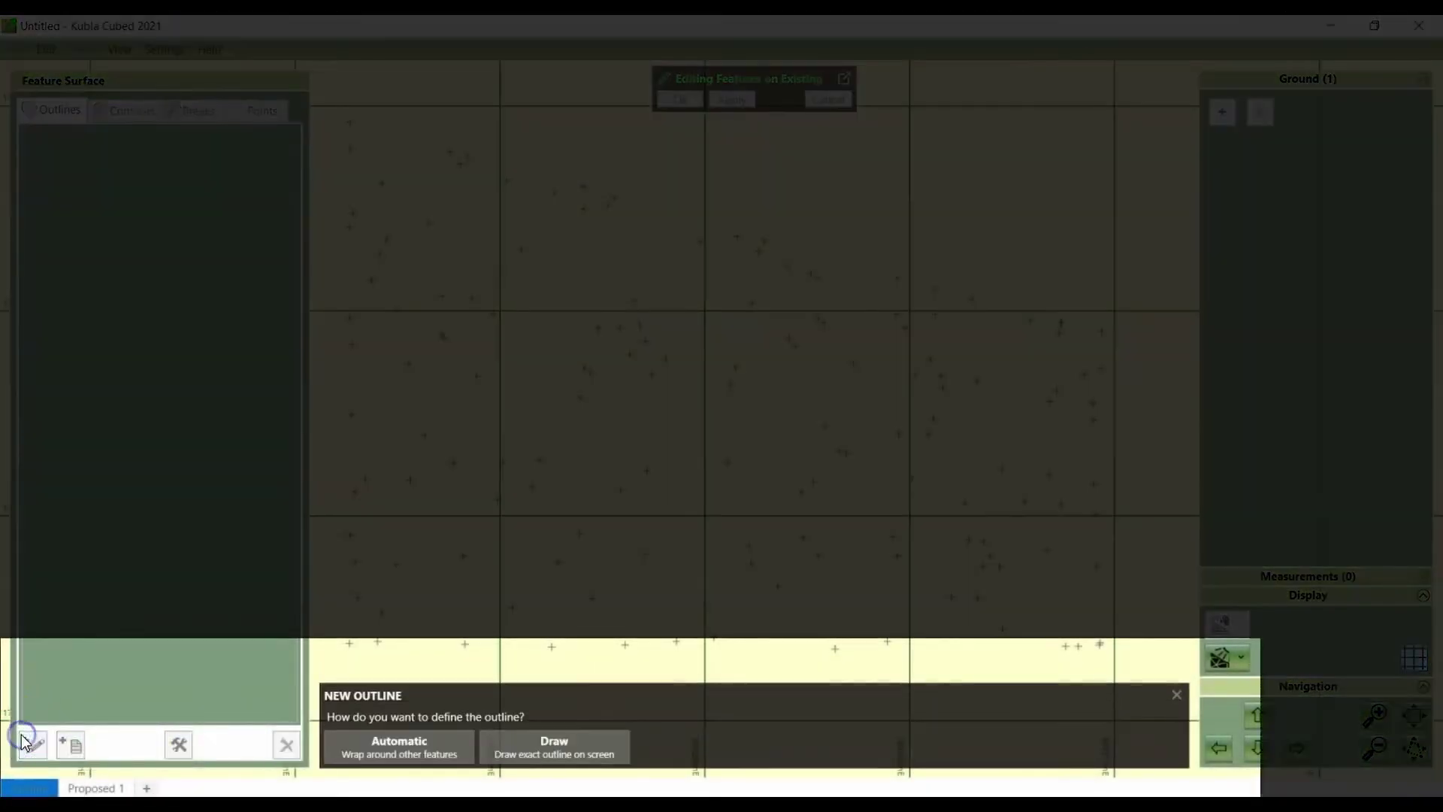
left_click(431, 758)
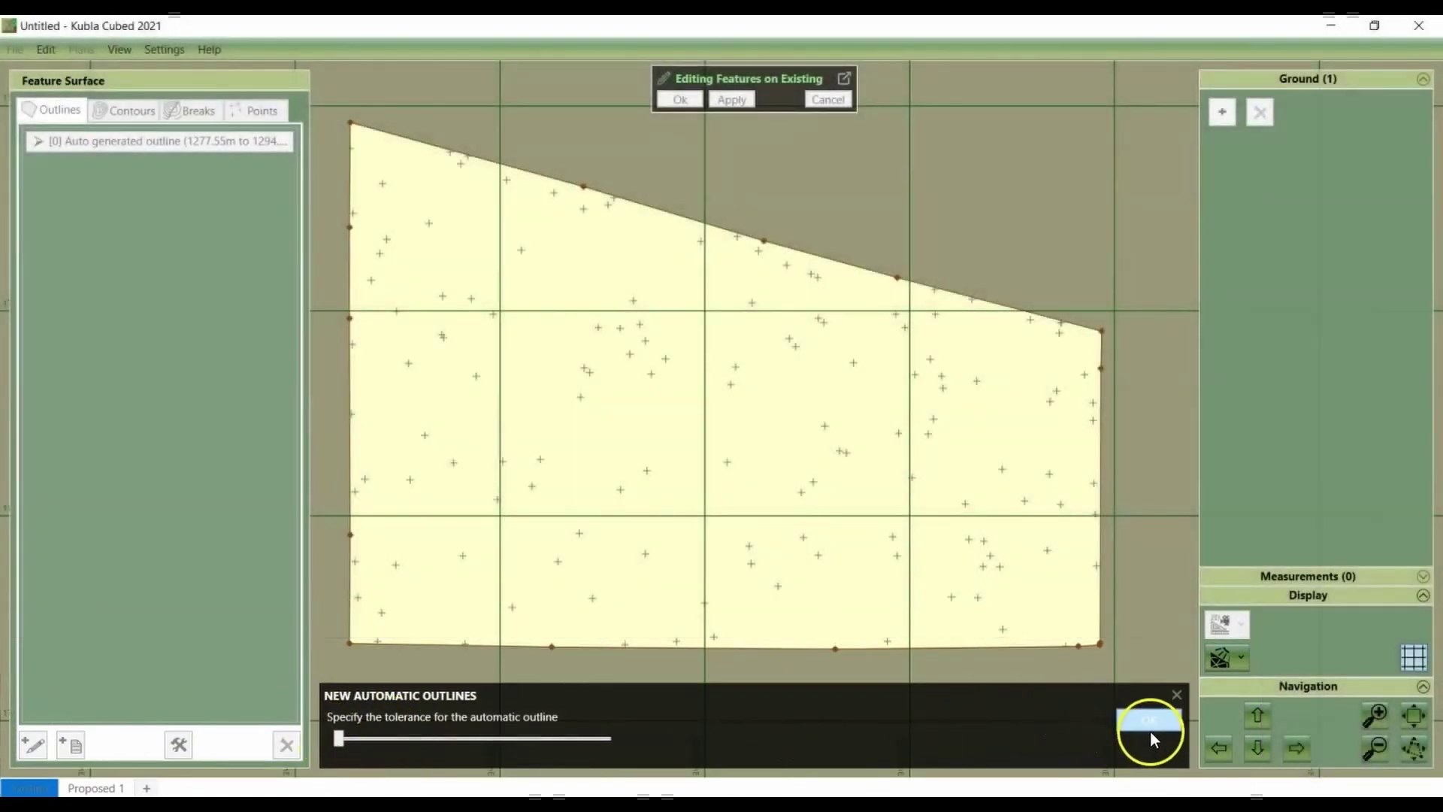
left_click(1152, 727)
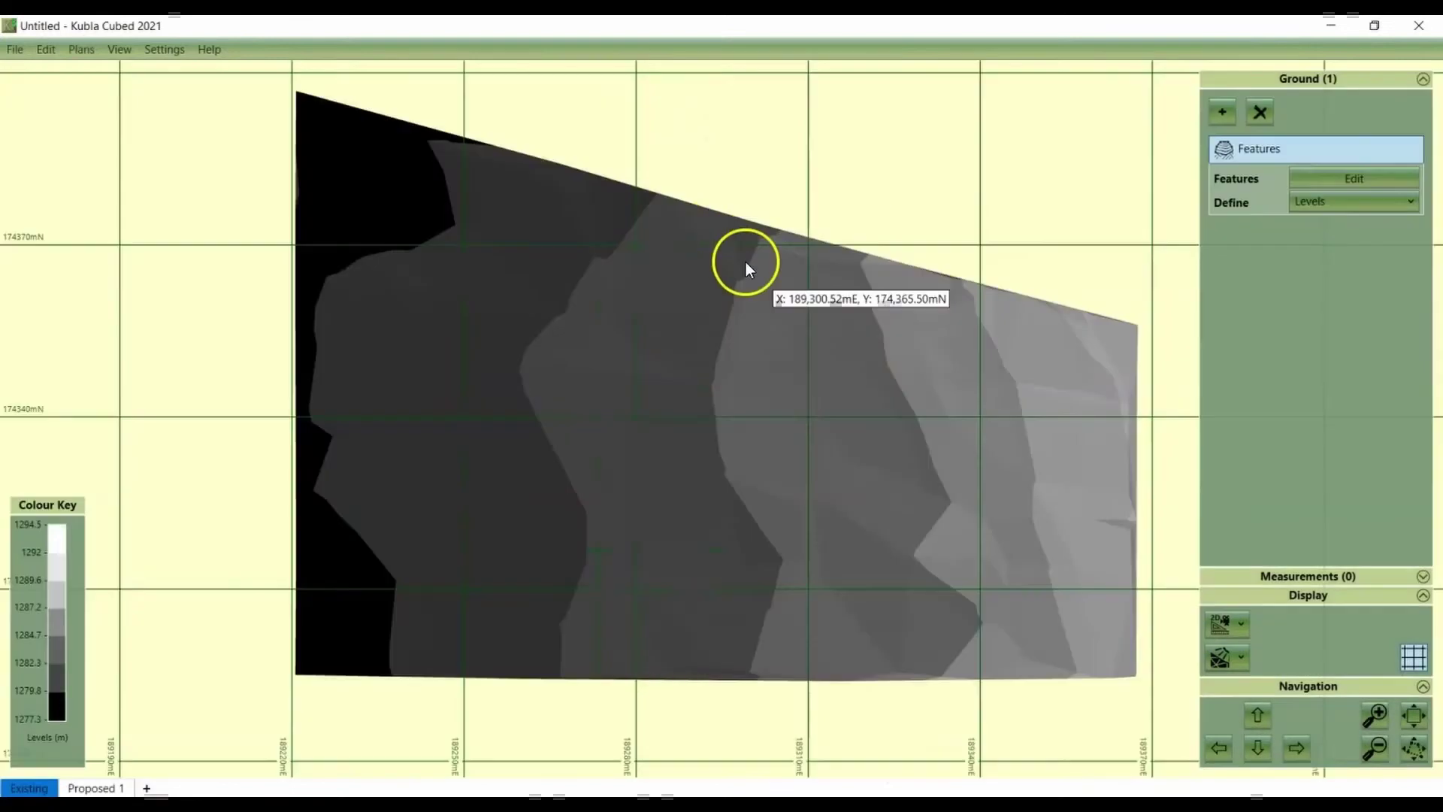
right_click_drag(879, 322, 836, 337)
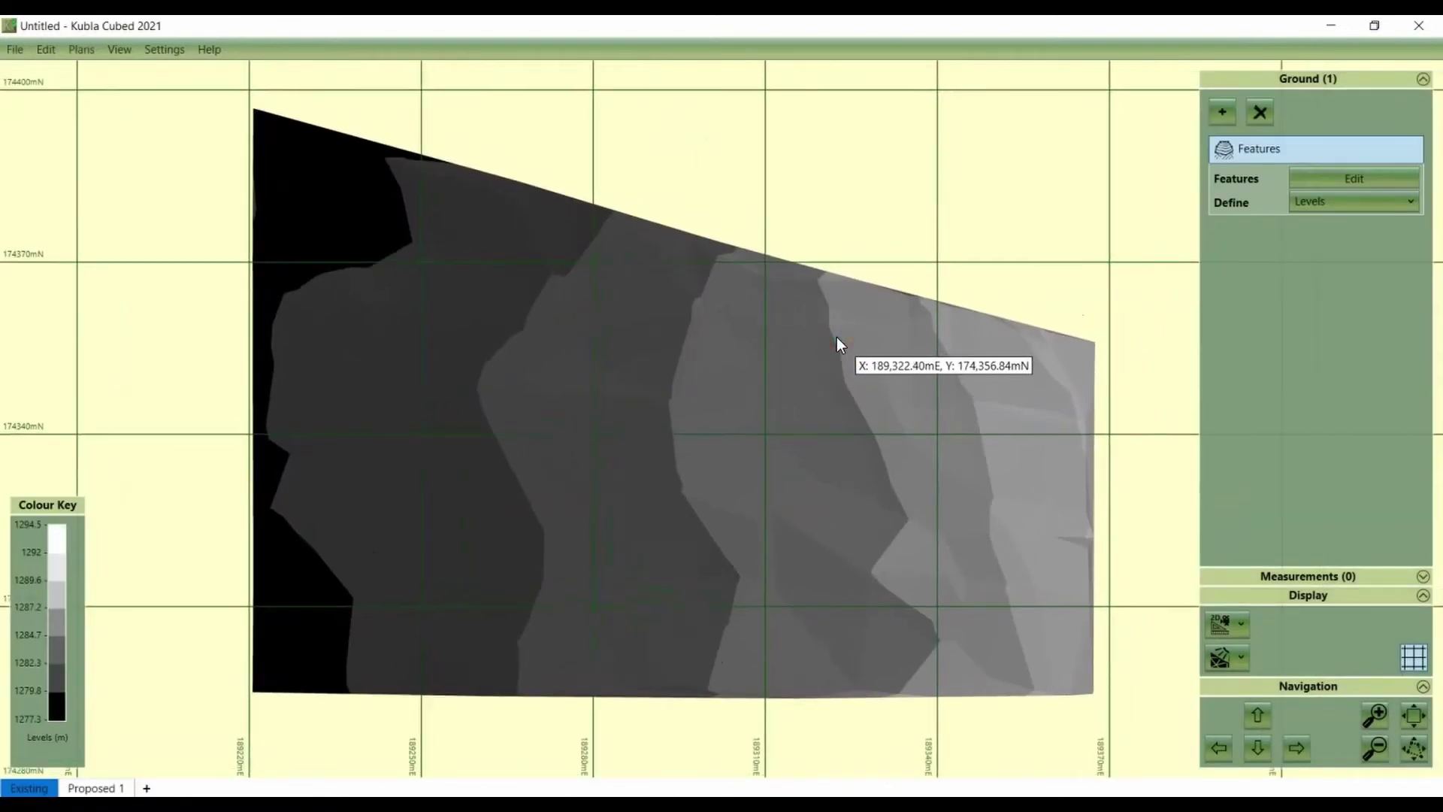
left_click(1241, 624)
left_click(1219, 687)
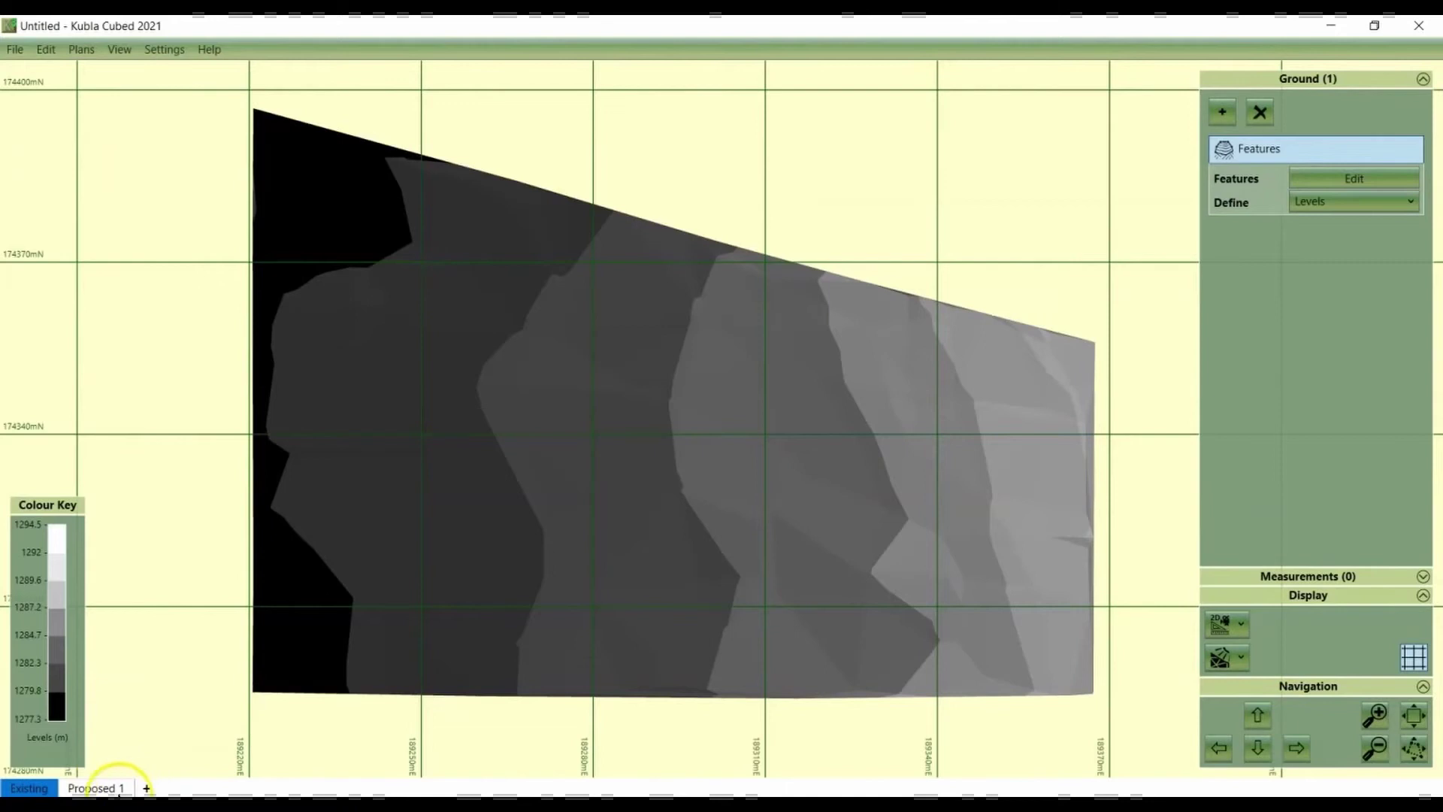
Add a Feature Surface earthwork to the Proposed 1 plan
left_click(102, 787)
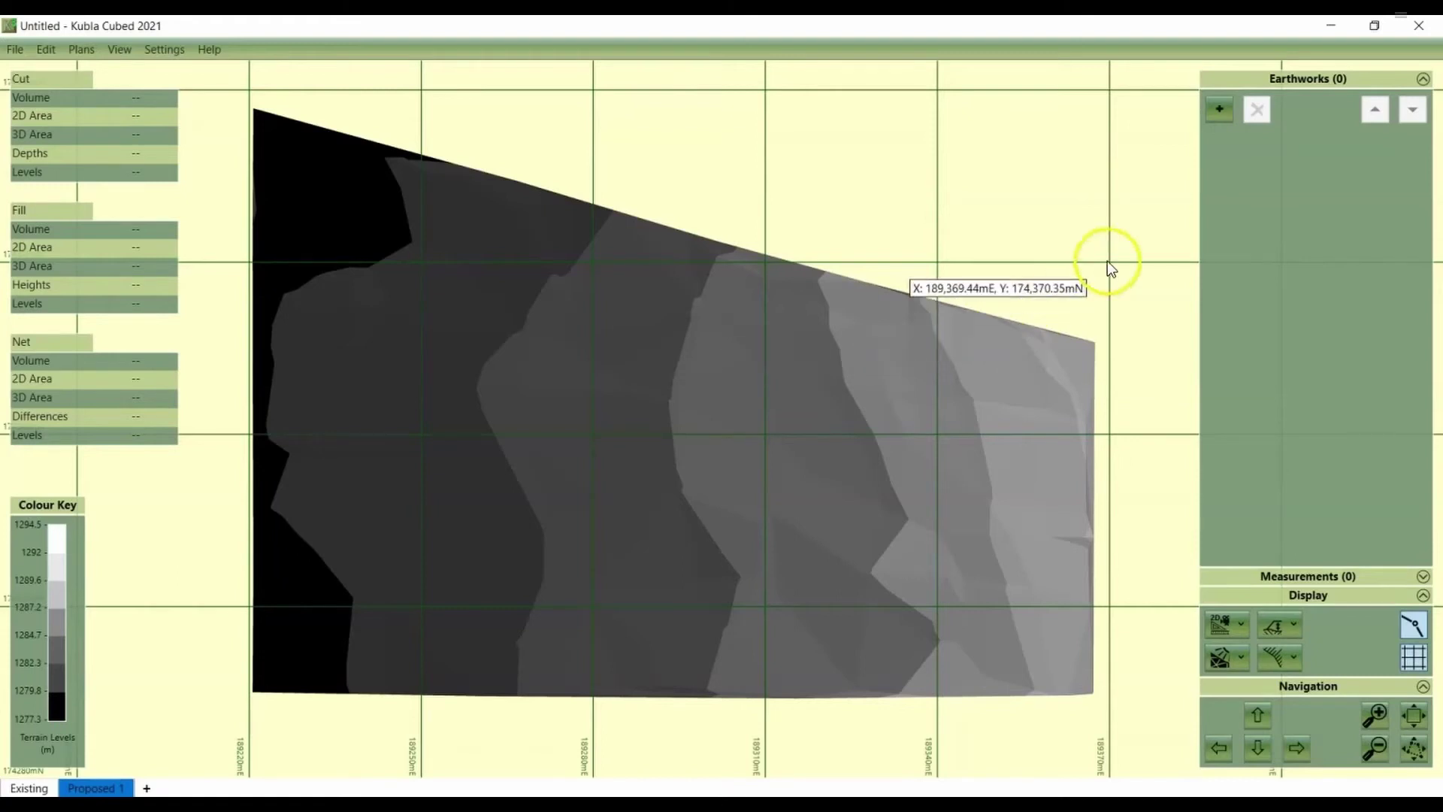
left_click(1219, 110)
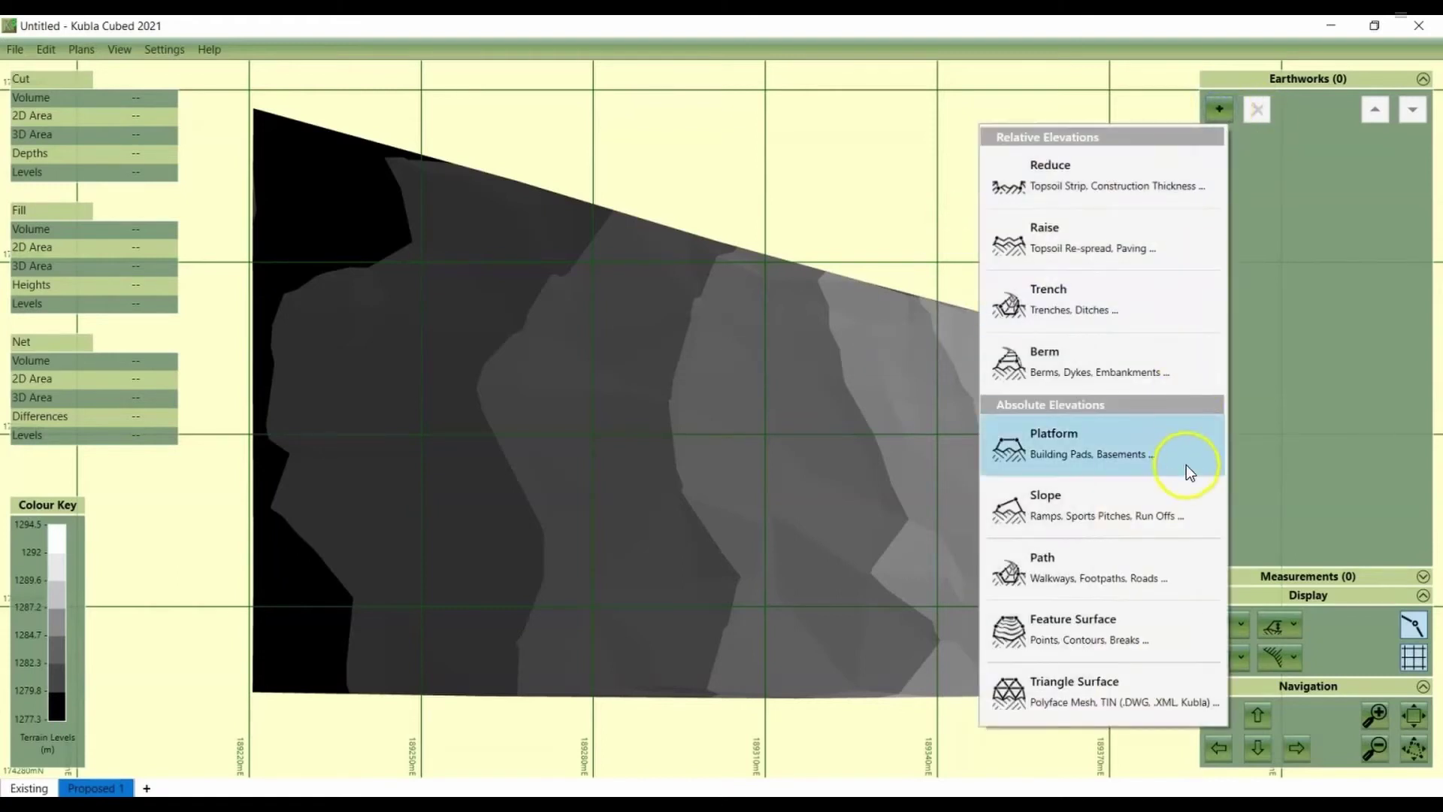
left_click(1179, 625)
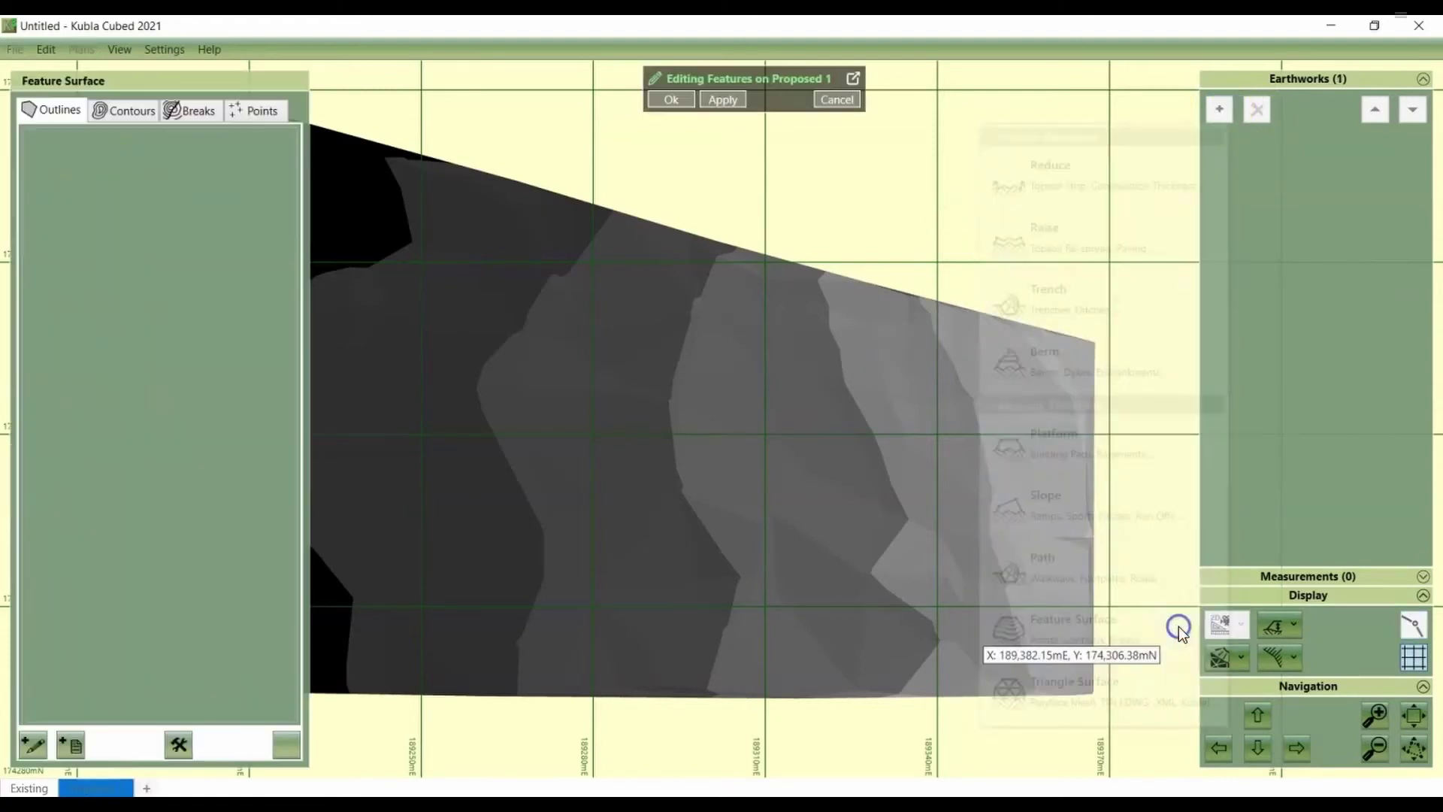
Browse for points and open After Survey .xyz for import
left_click(265, 110)
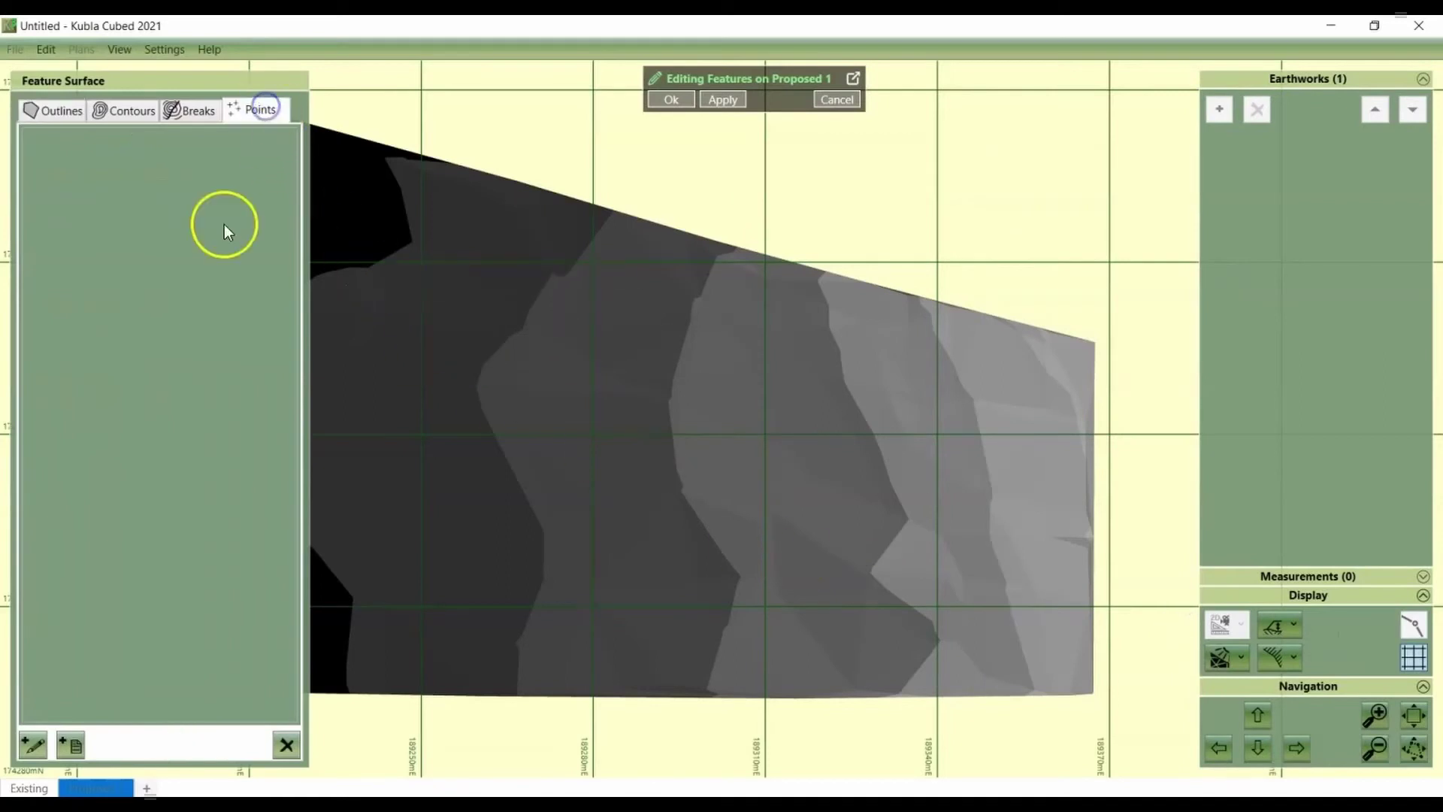
left_click(66, 742)
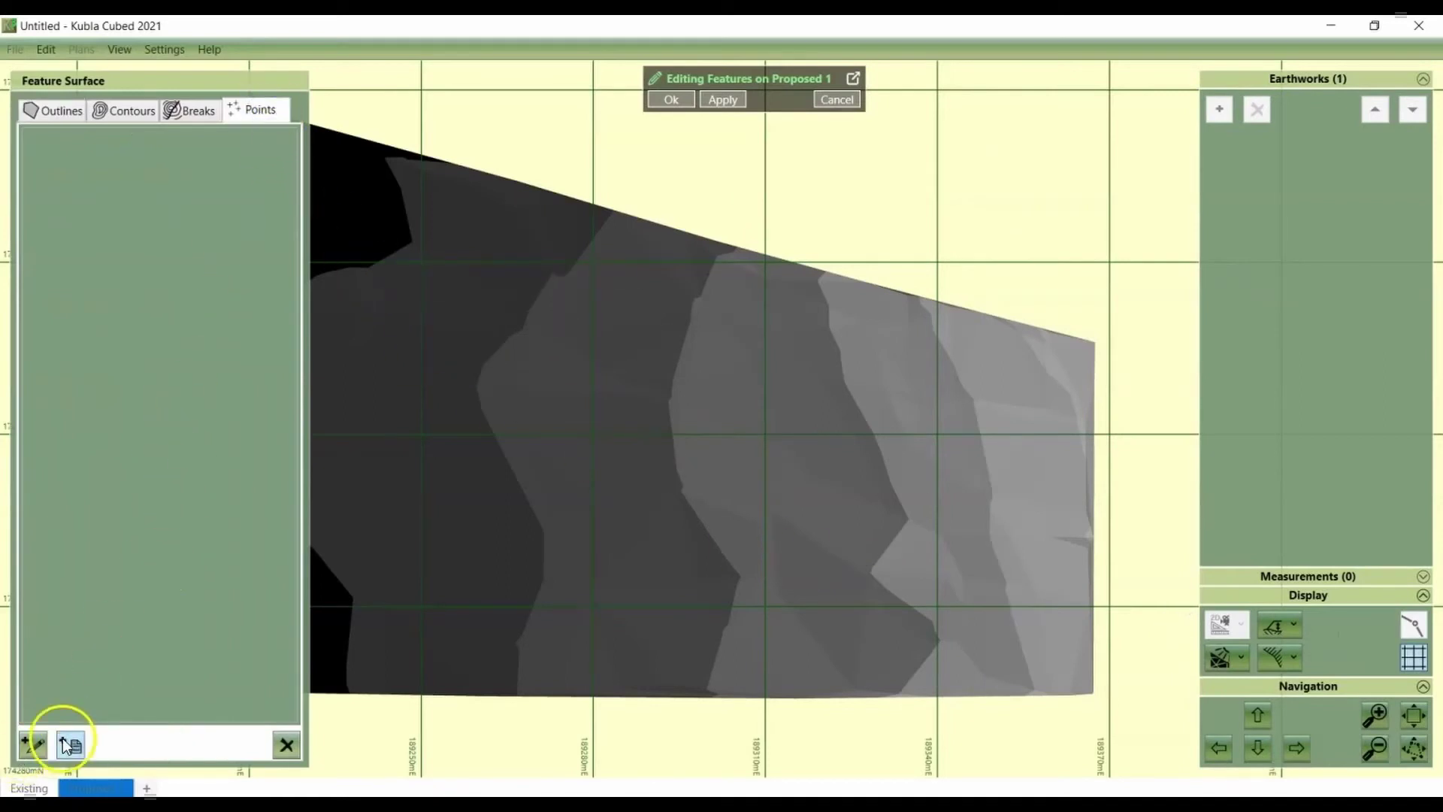
left_click(60, 705)
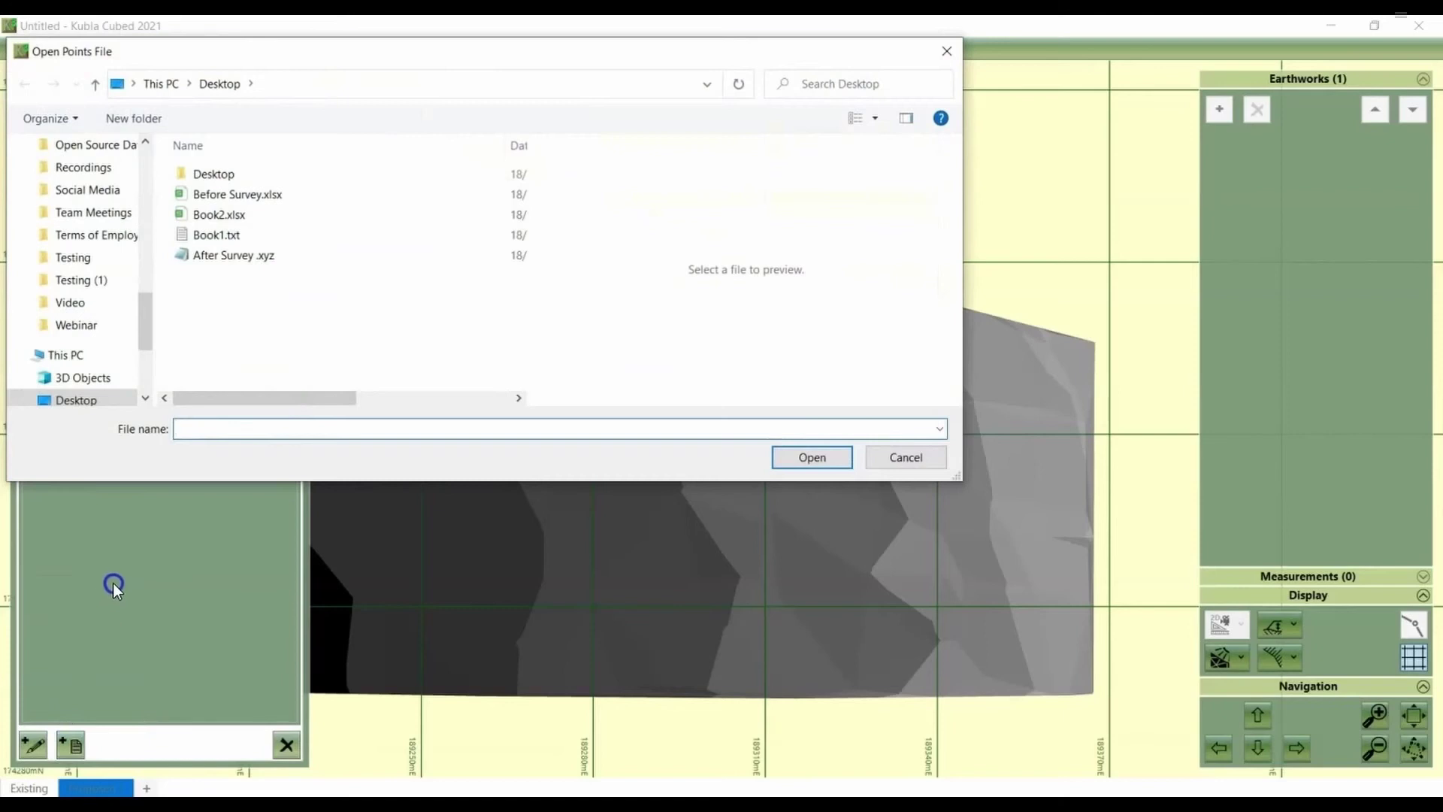
left_click(205, 257)
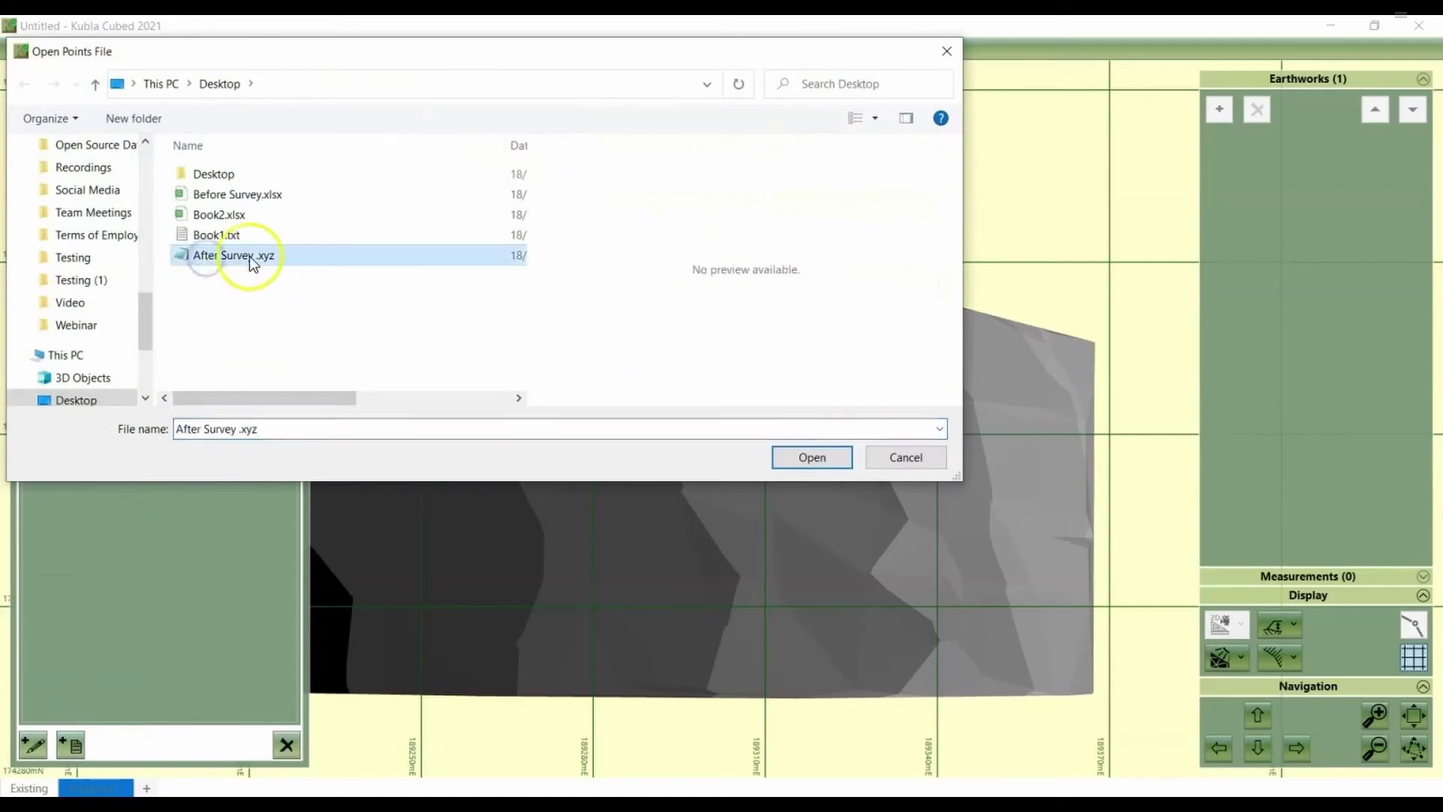
left_click(825, 455)
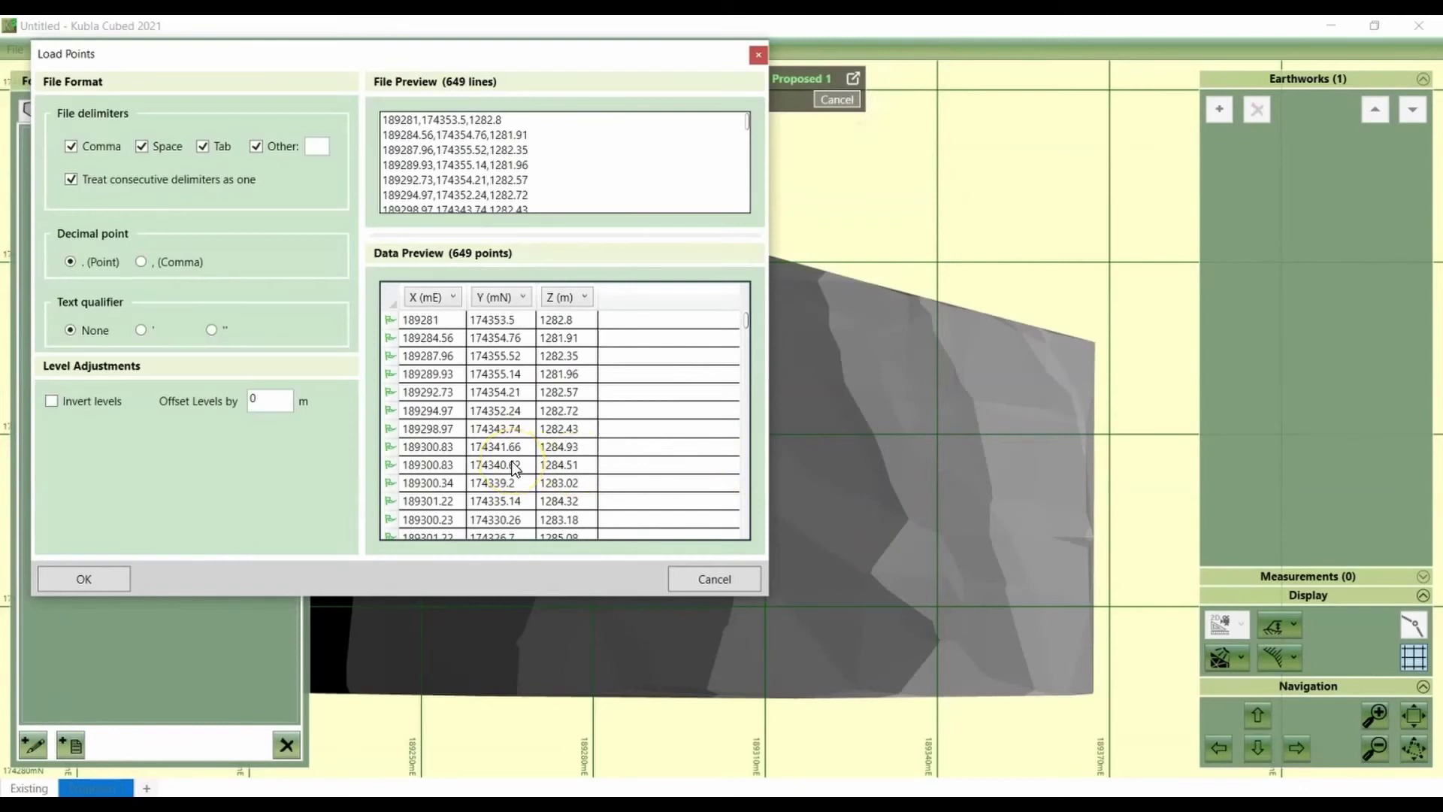
scroll(568, 182, "down", 2)
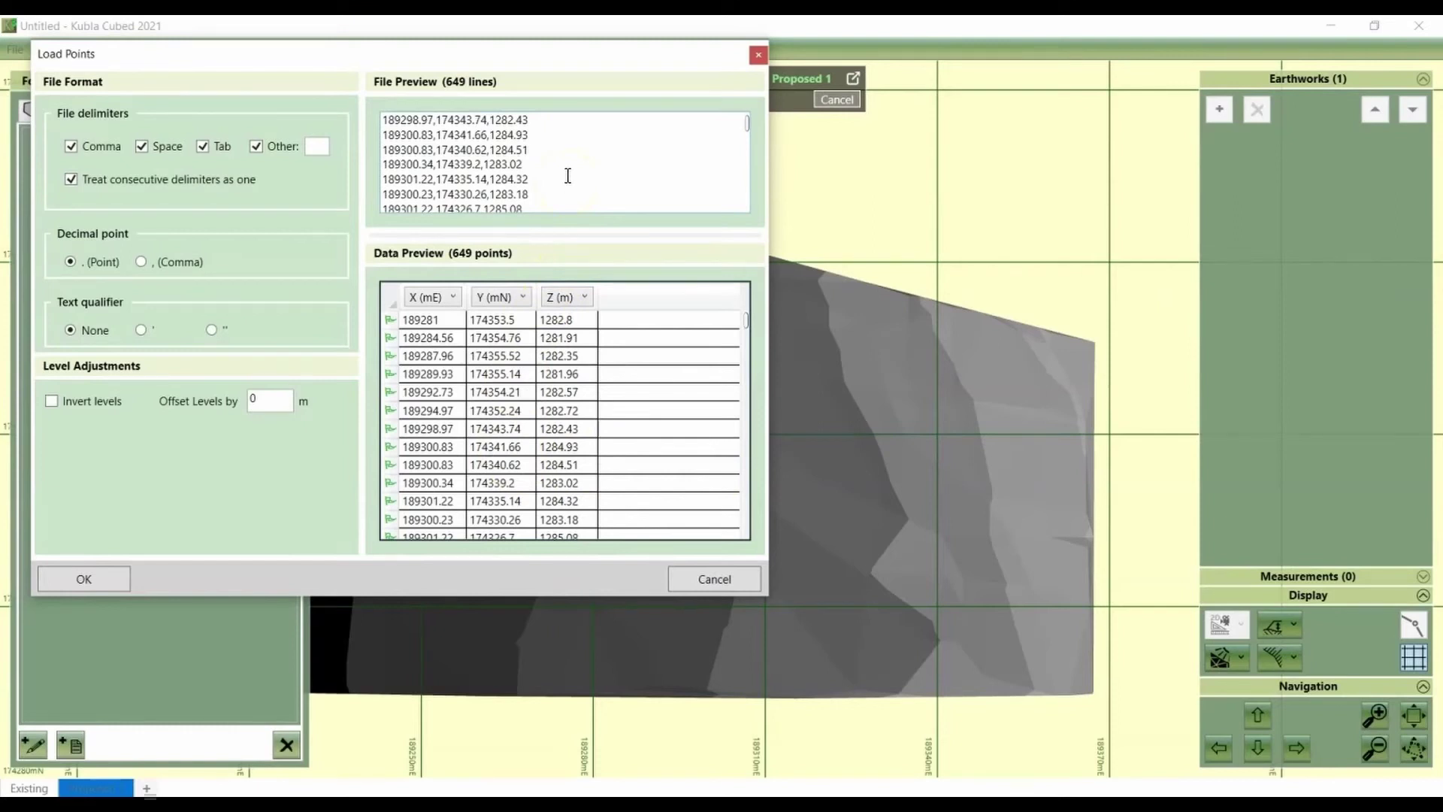
scroll(568, 175, "down", 2)
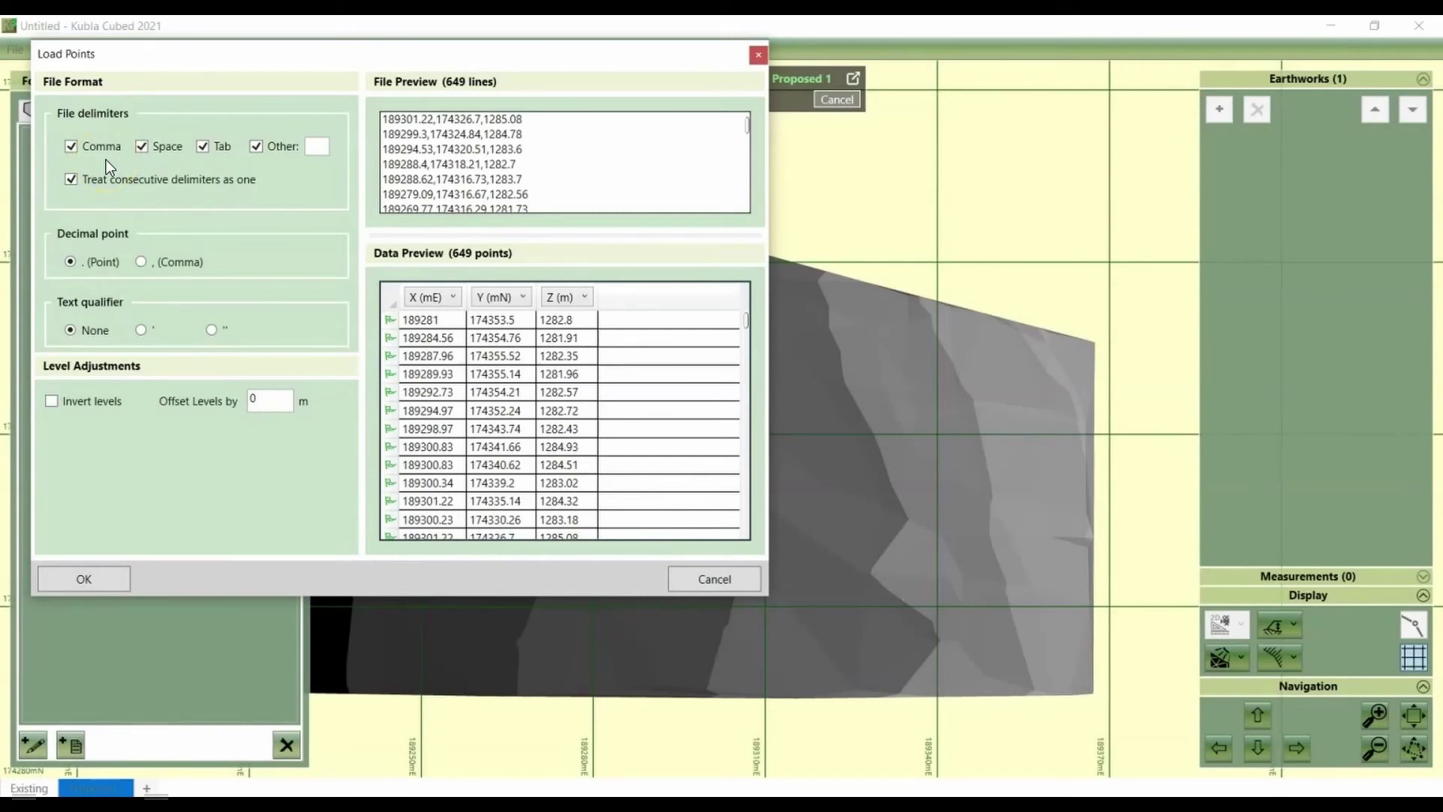
left_click_drag(420, 164, 481, 165)
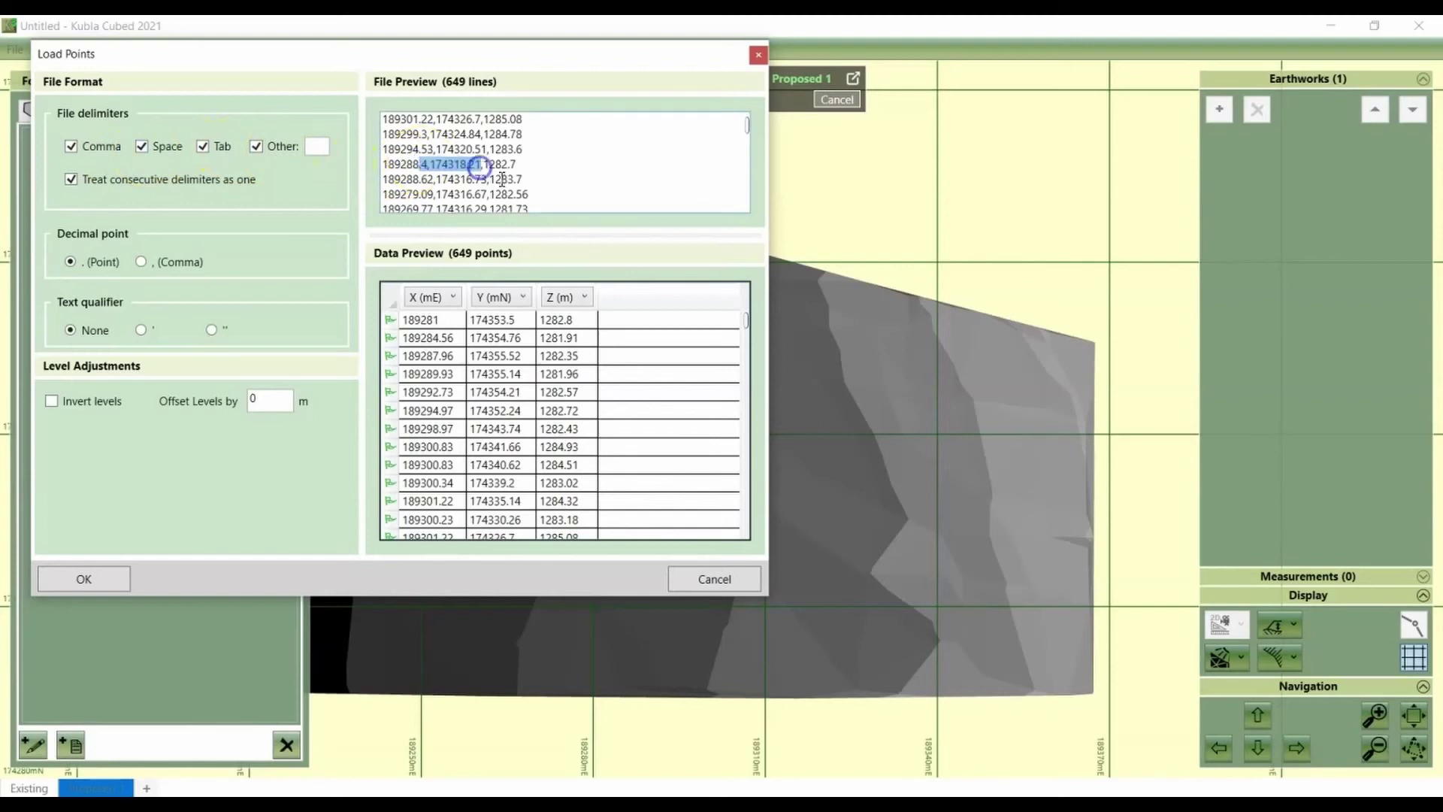
left_click(554, 168)
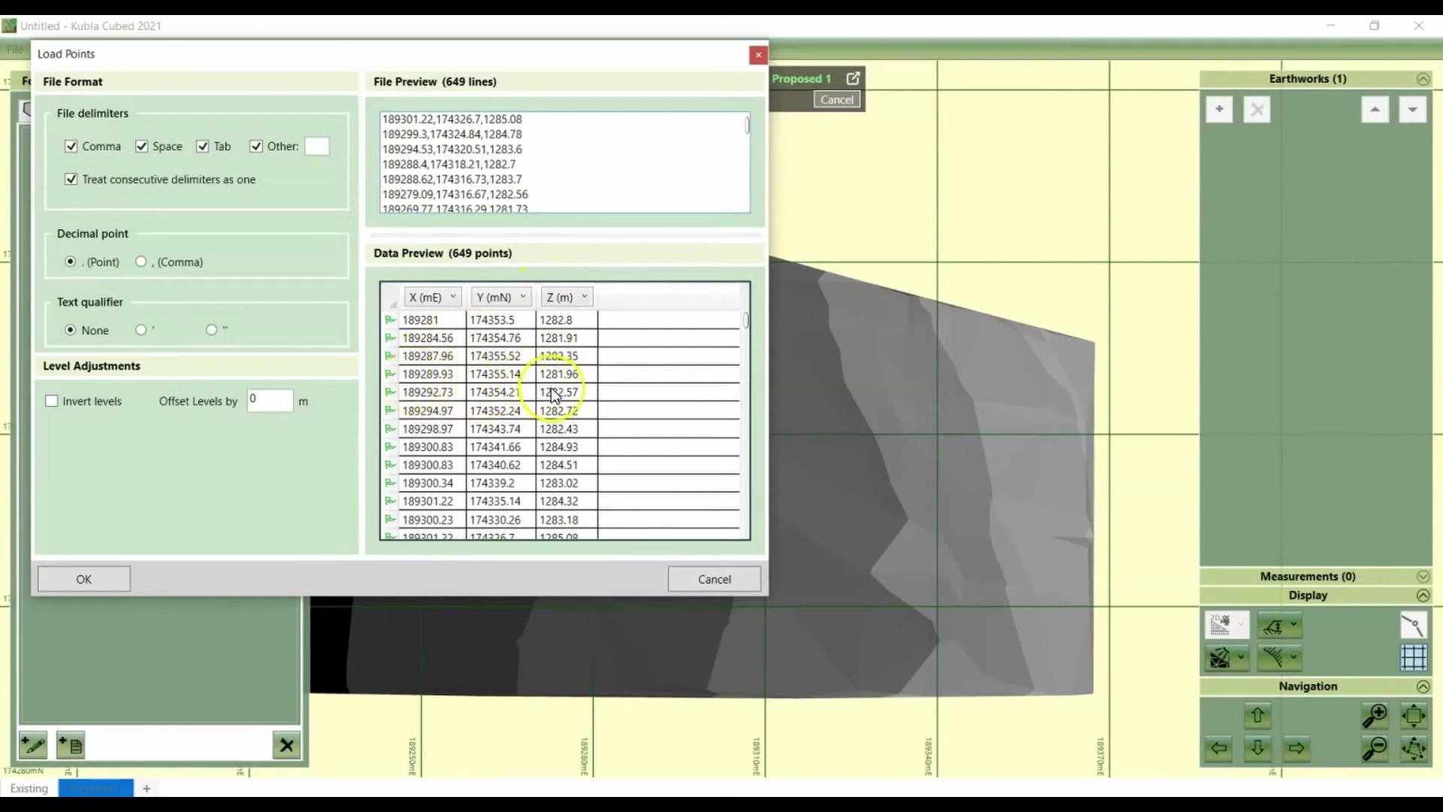
scroll(554, 395, "down", 1)
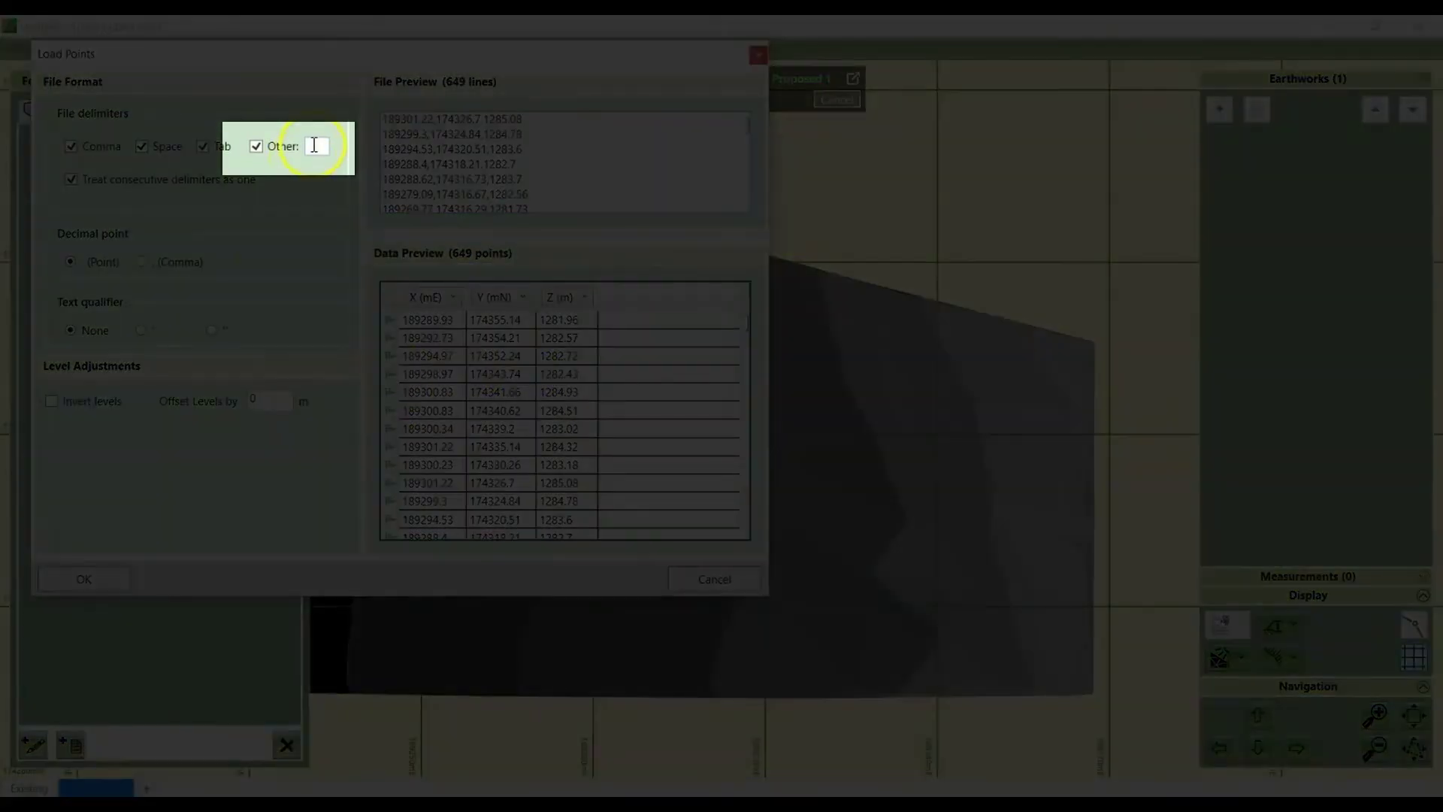
left_click(314, 145)
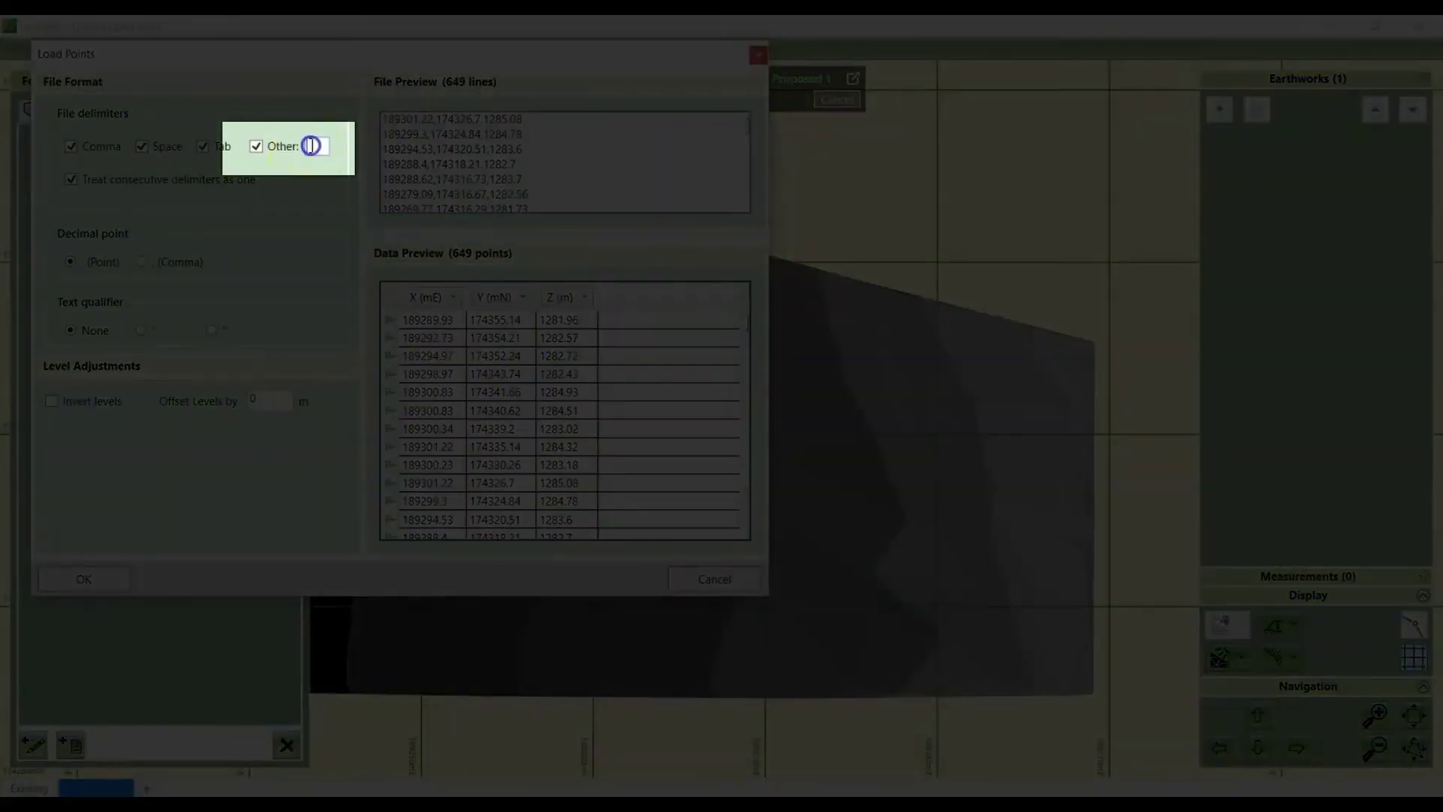
type("*")
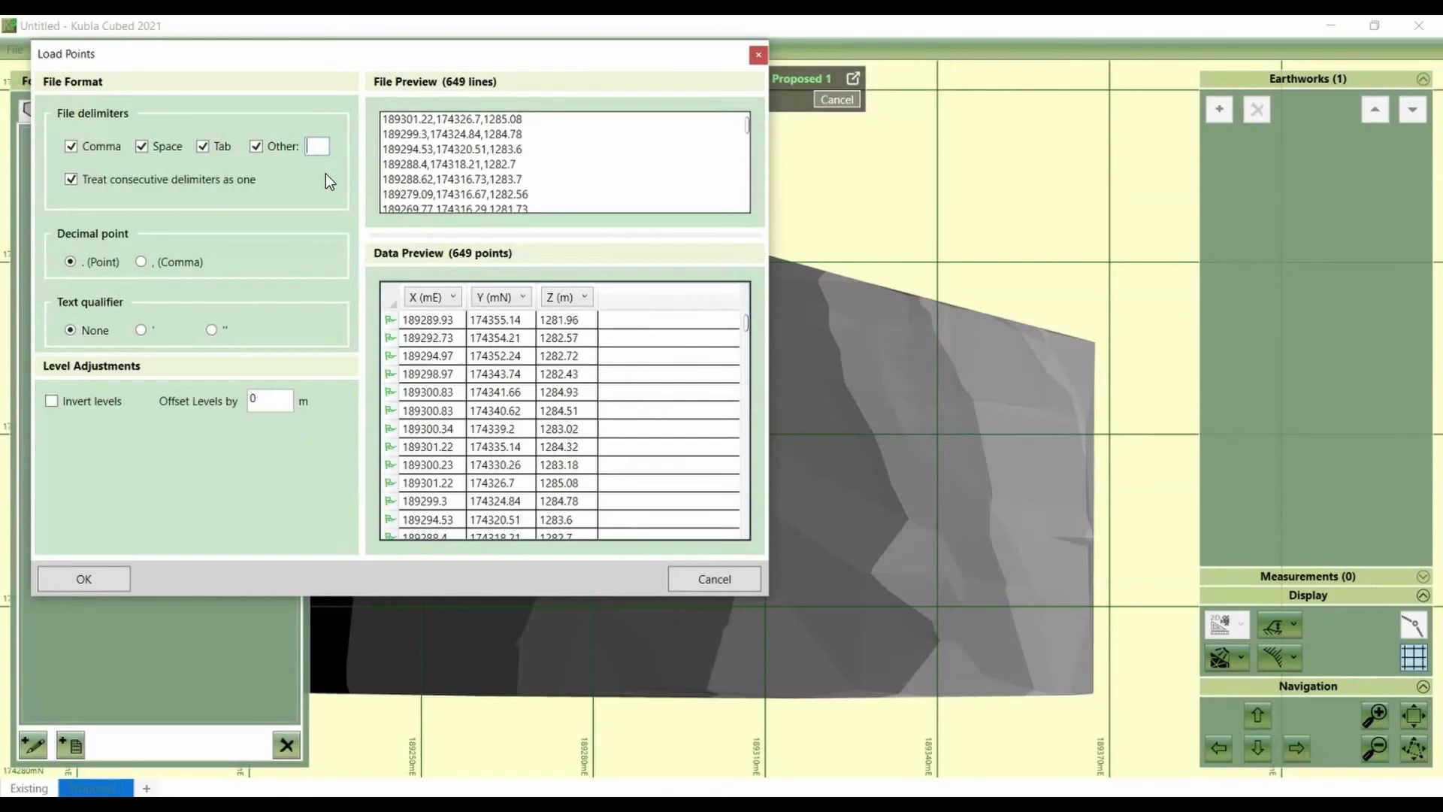
left_click(103, 261)
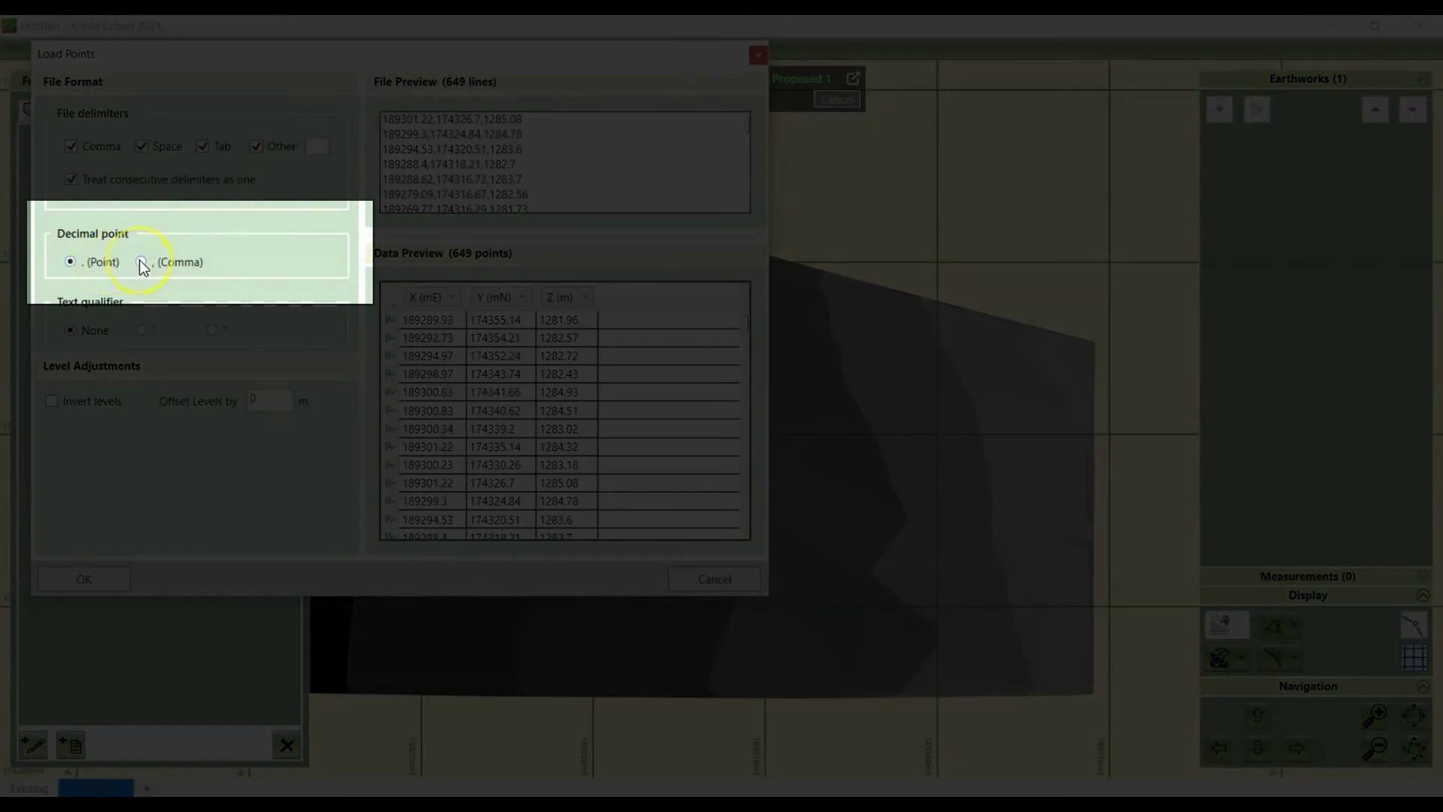
left_click(141, 262)
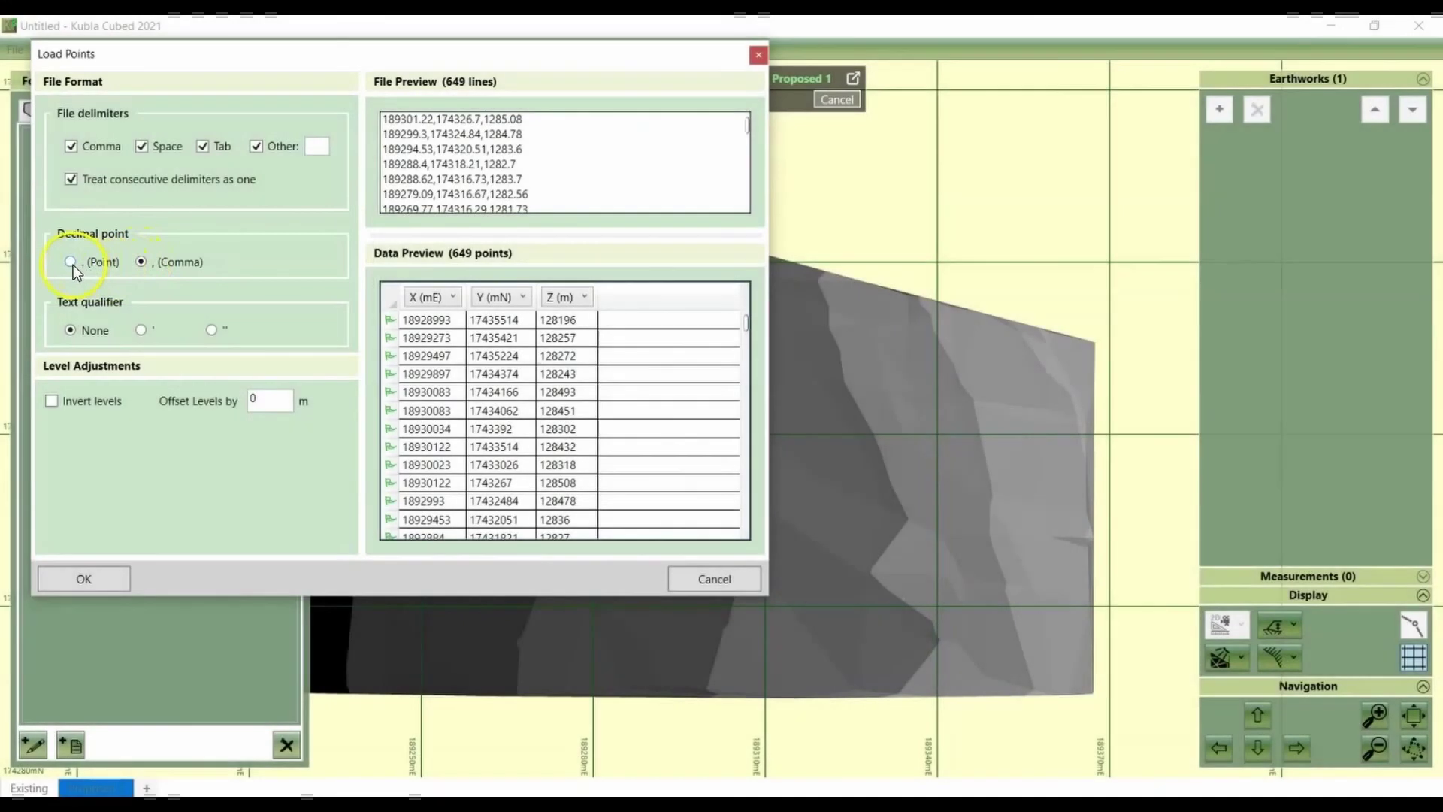
left_click(71, 262)
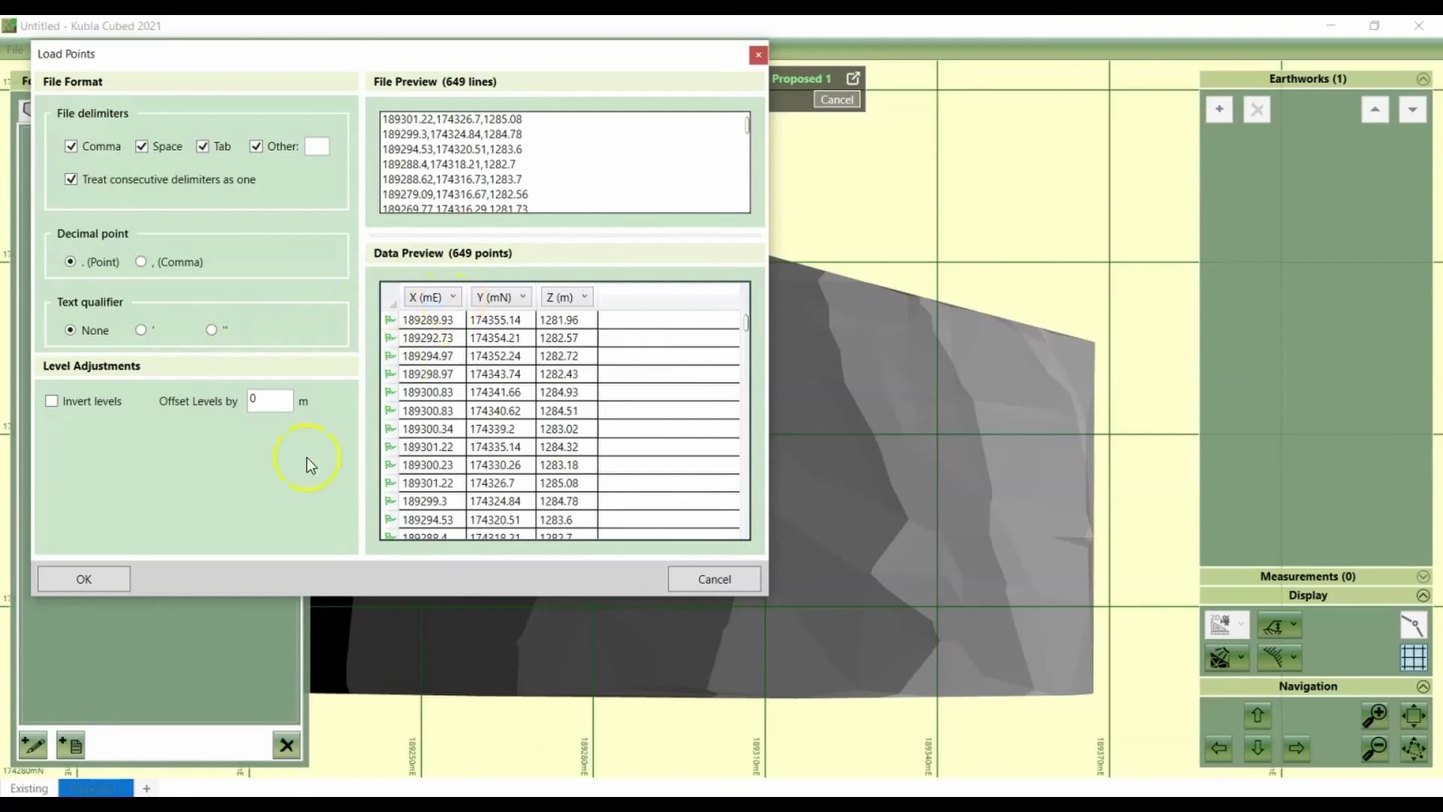
Import the 649 after-survey points and generate an automatic outline with increased tolerance
left_click(105, 590)
left_click(34, 114)
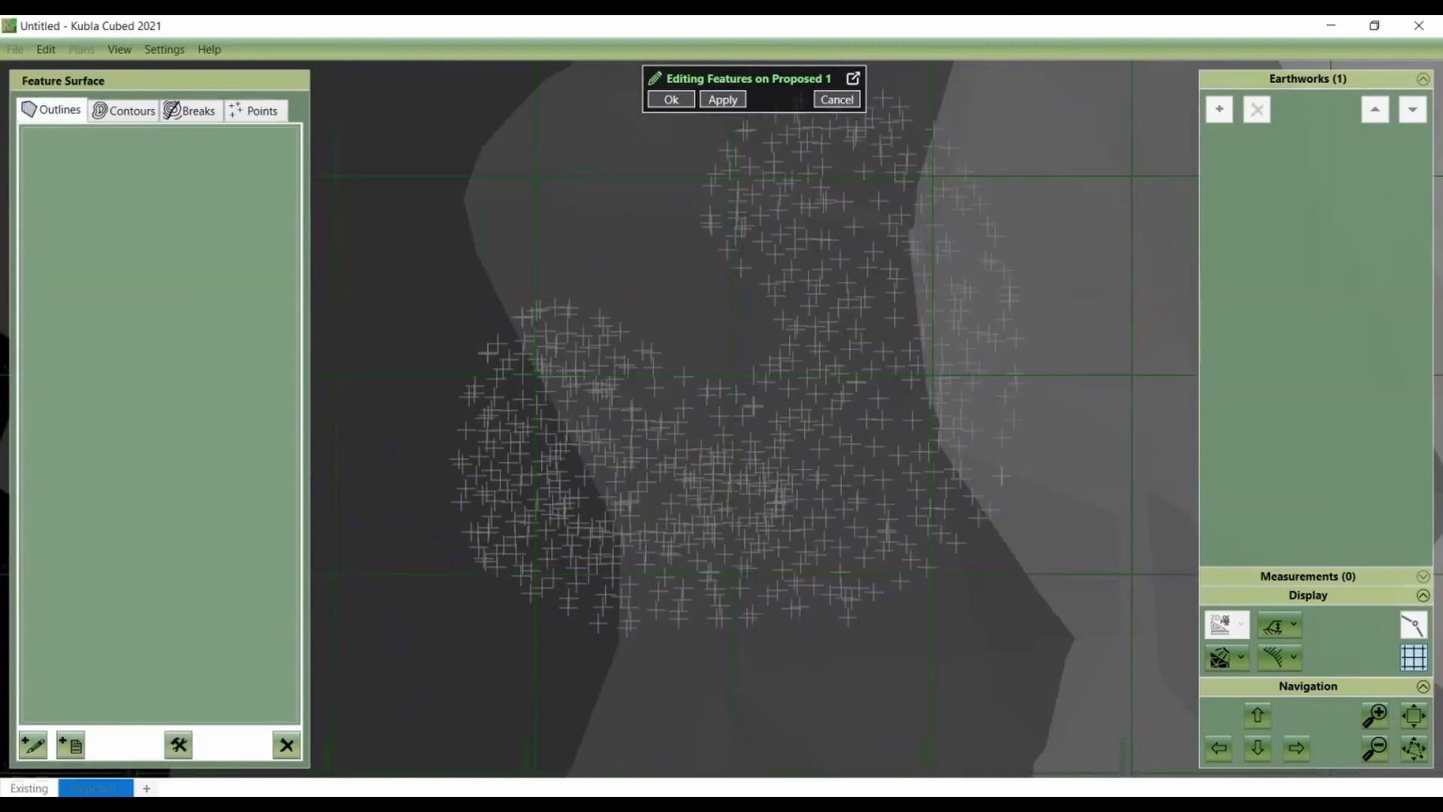
left_click(30, 742)
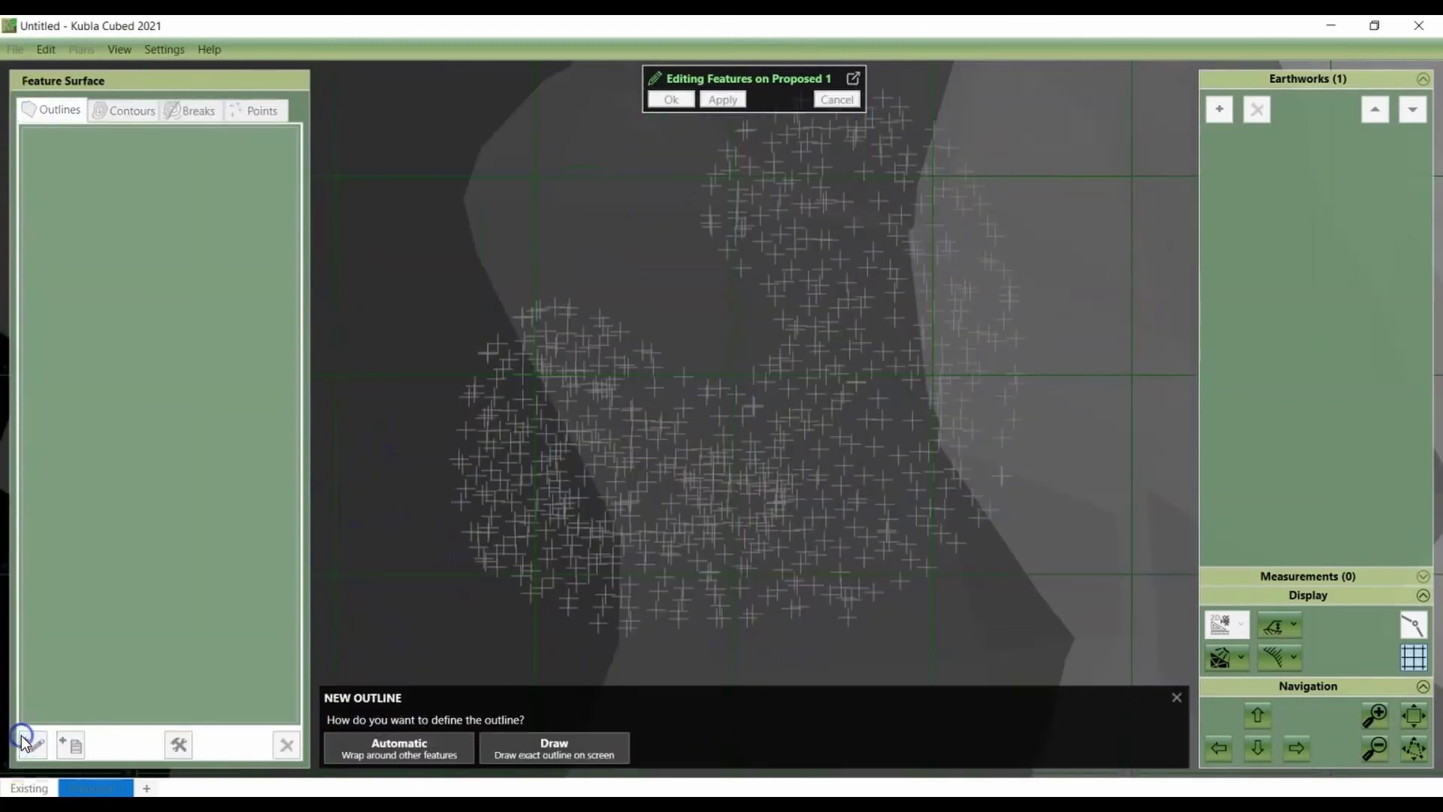
left_click(464, 747)
left_click_drag(338, 738, 531, 731)
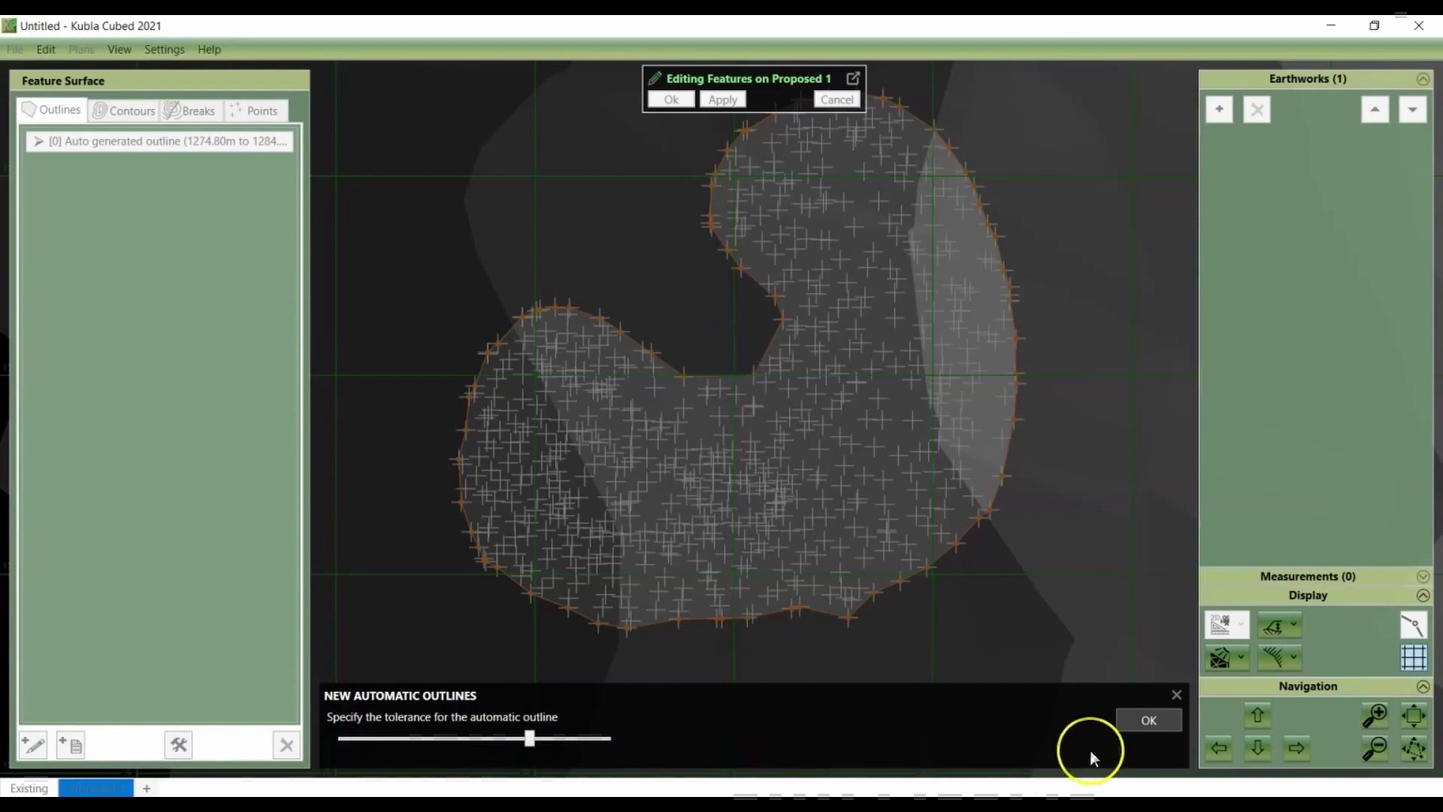
Accept the outline and finish editing, yielding 5,275.11 m³ cut and 0.02 m³ fill
left_click(1134, 726)
left_click(603, 173)
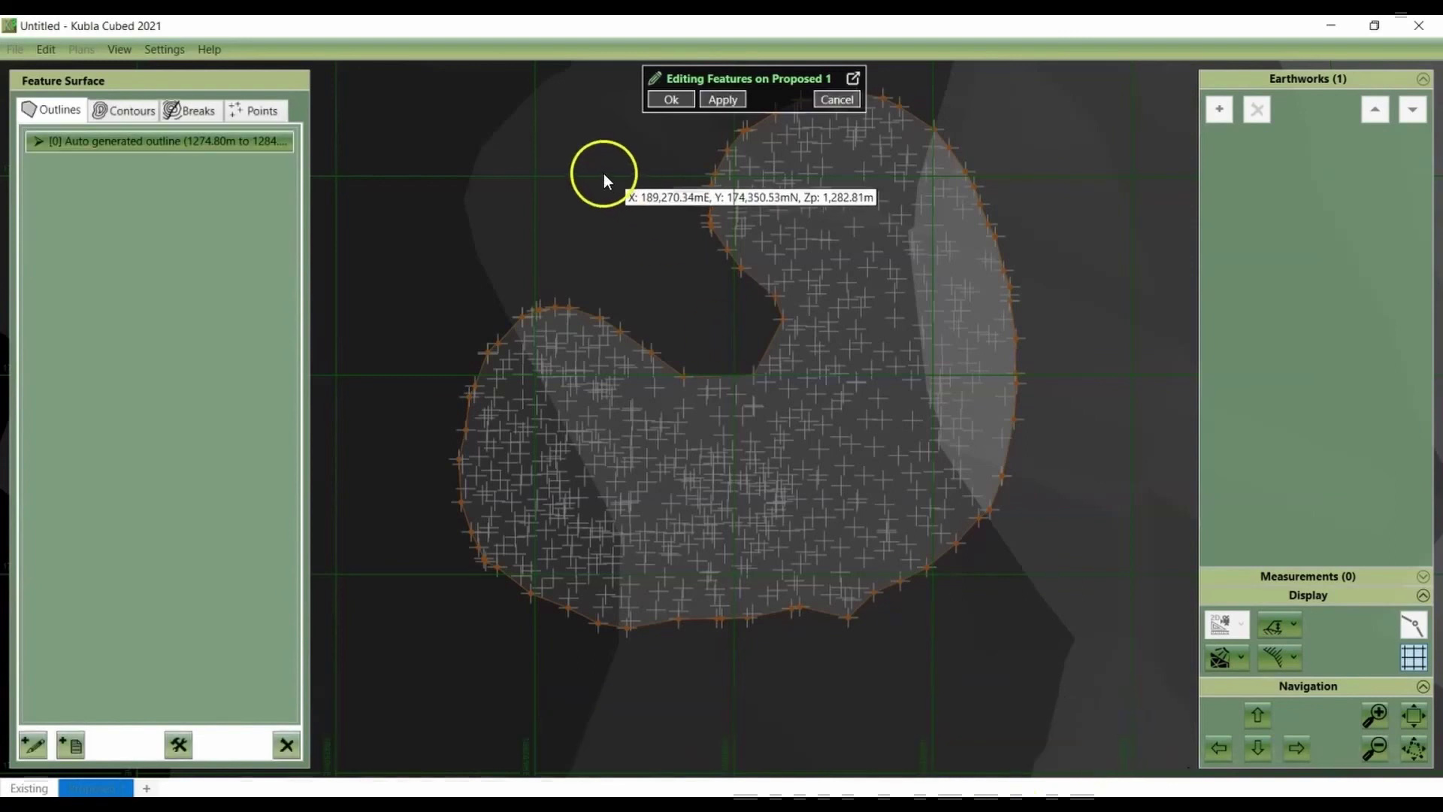
left_click(670, 100)
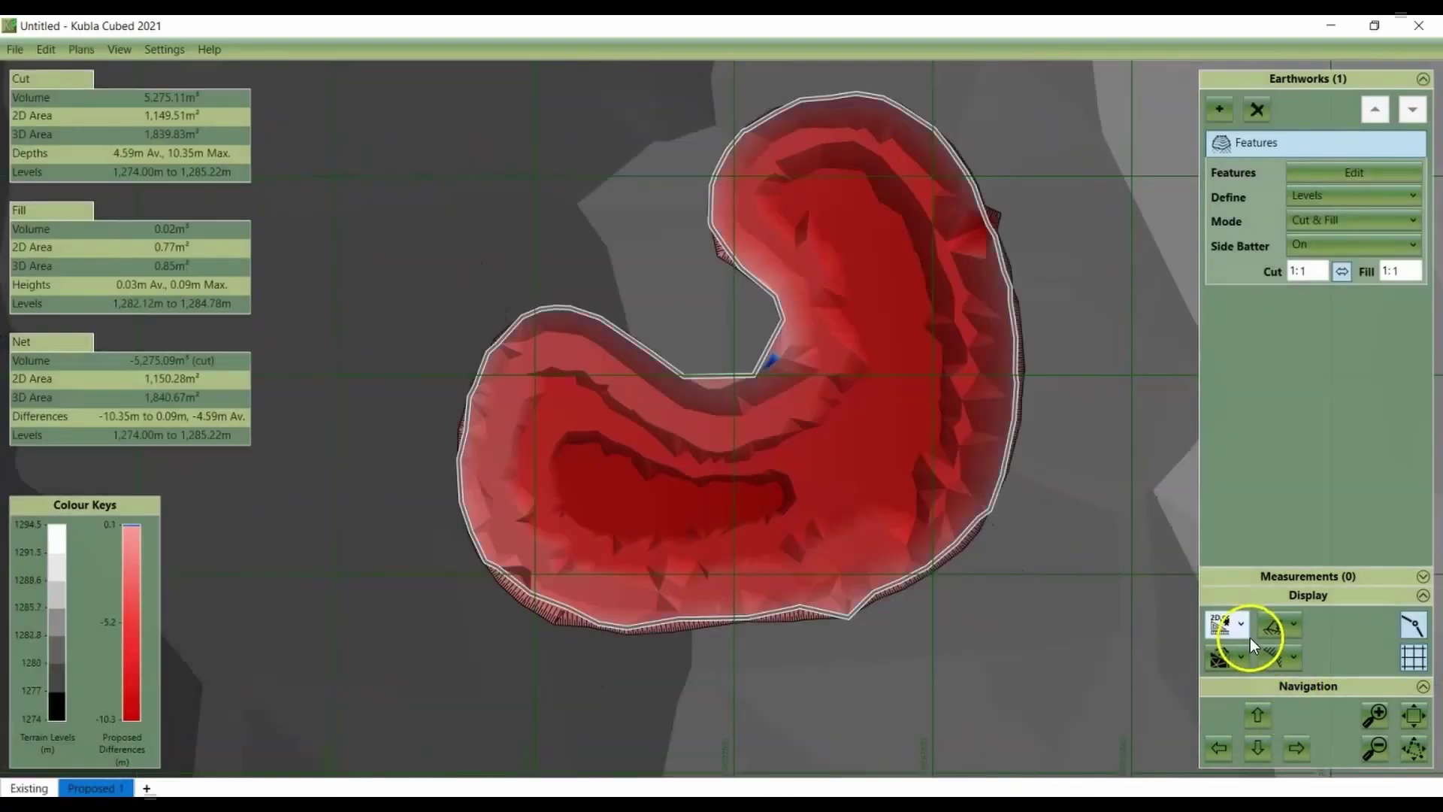
Switch to 3D Orbit View, then orbit and zoom in on the red excavation cut
left_click(1243, 628)
left_click(1216, 696)
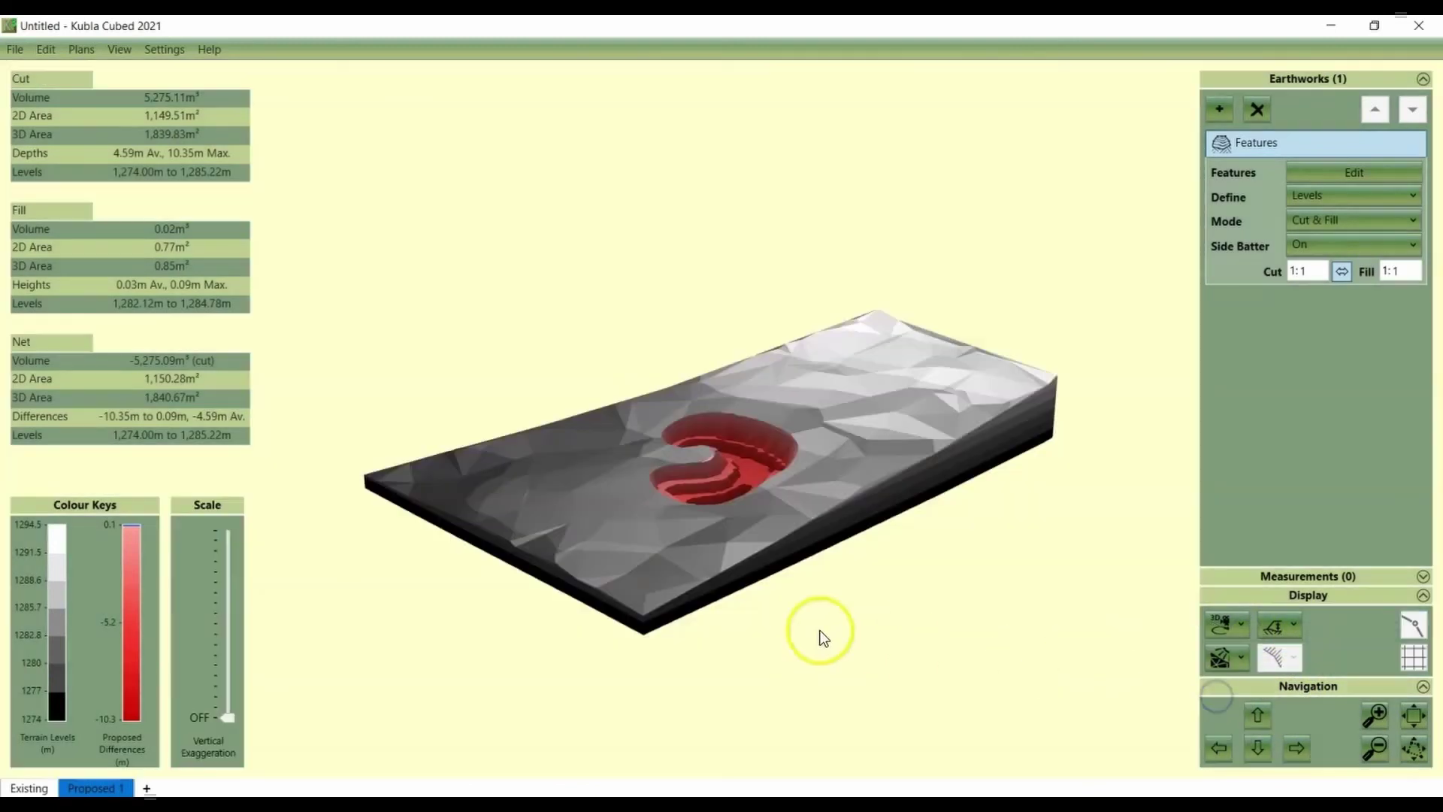
left_click_drag(669, 605, 642, 645)
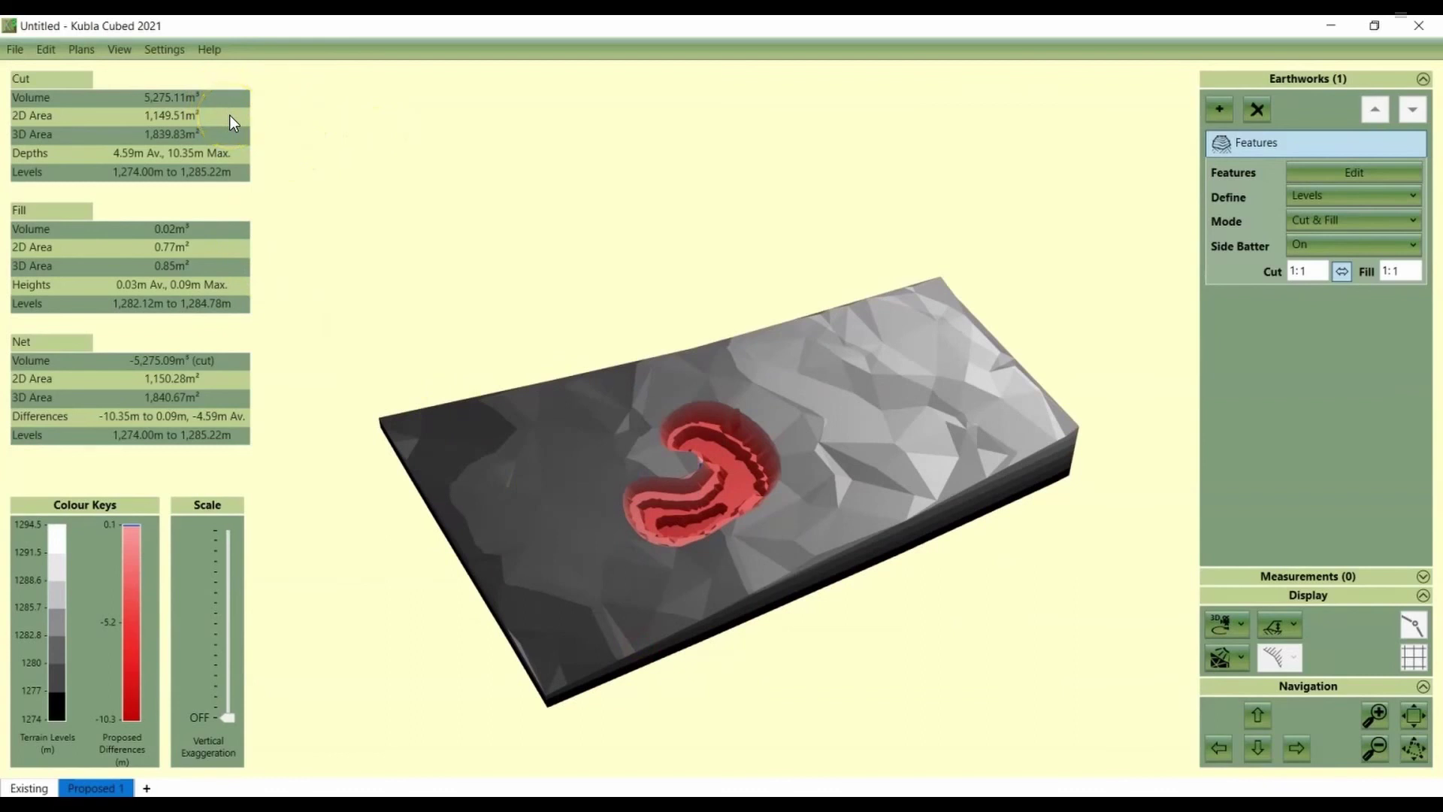
scroll(543, 376, "up", 5)
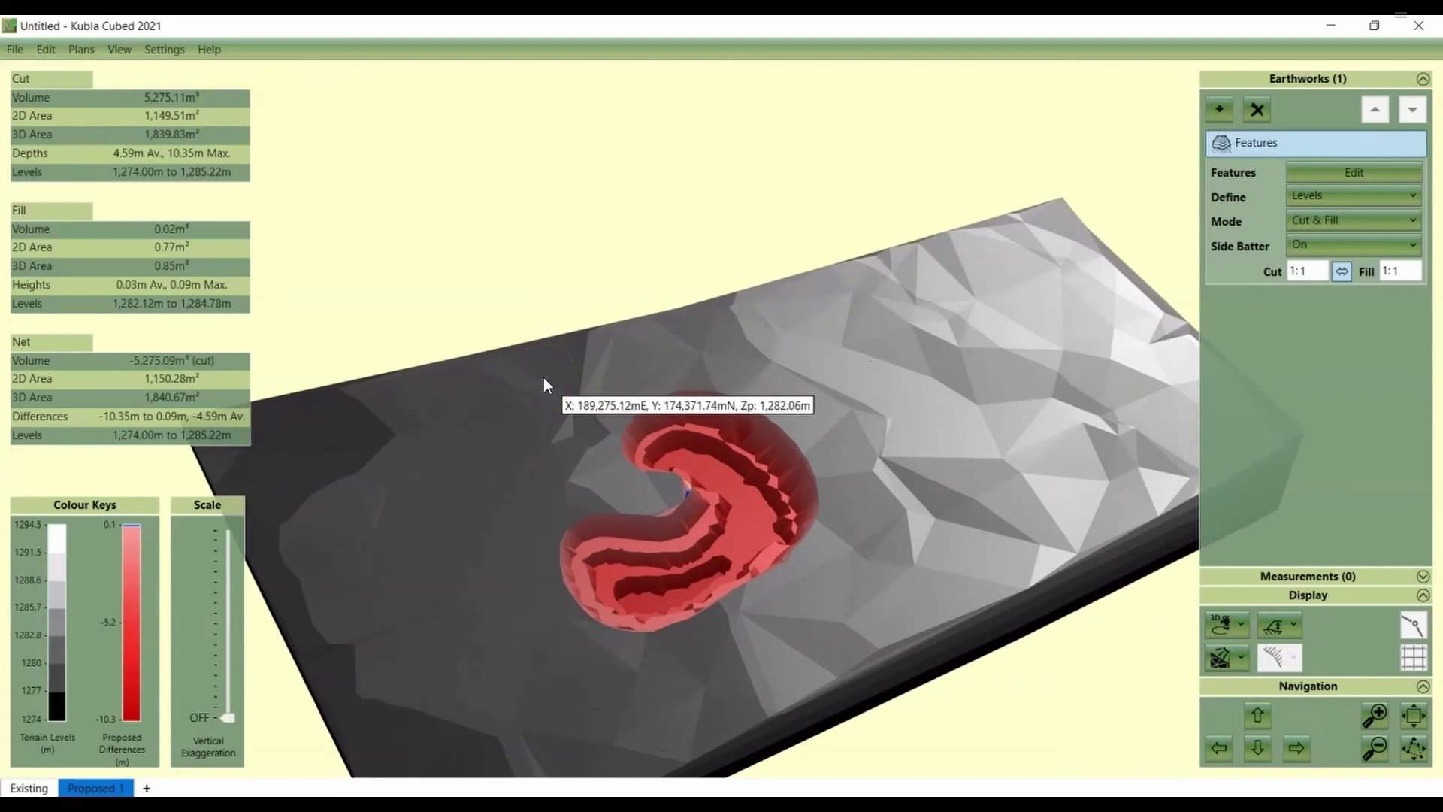
left_click(547, 329)
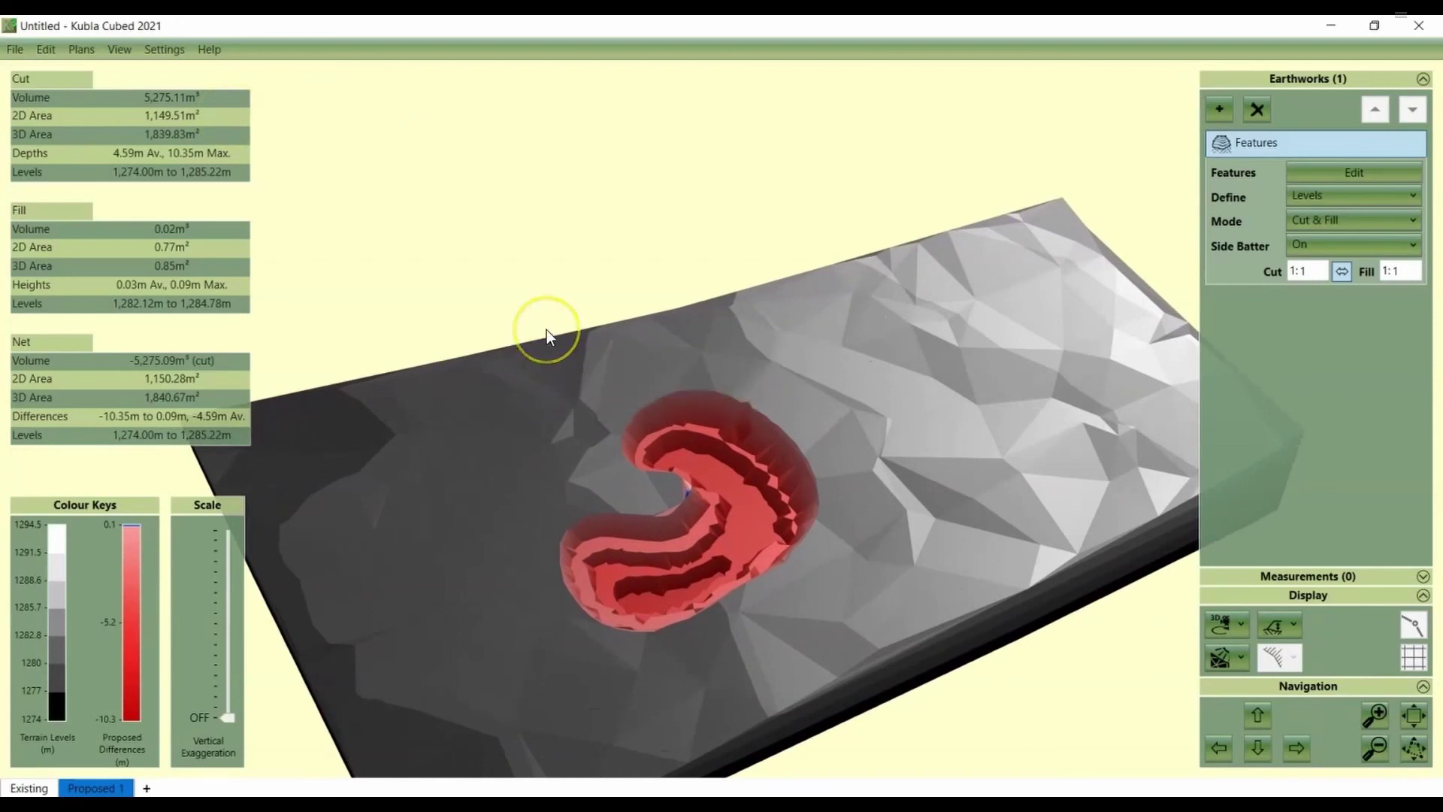